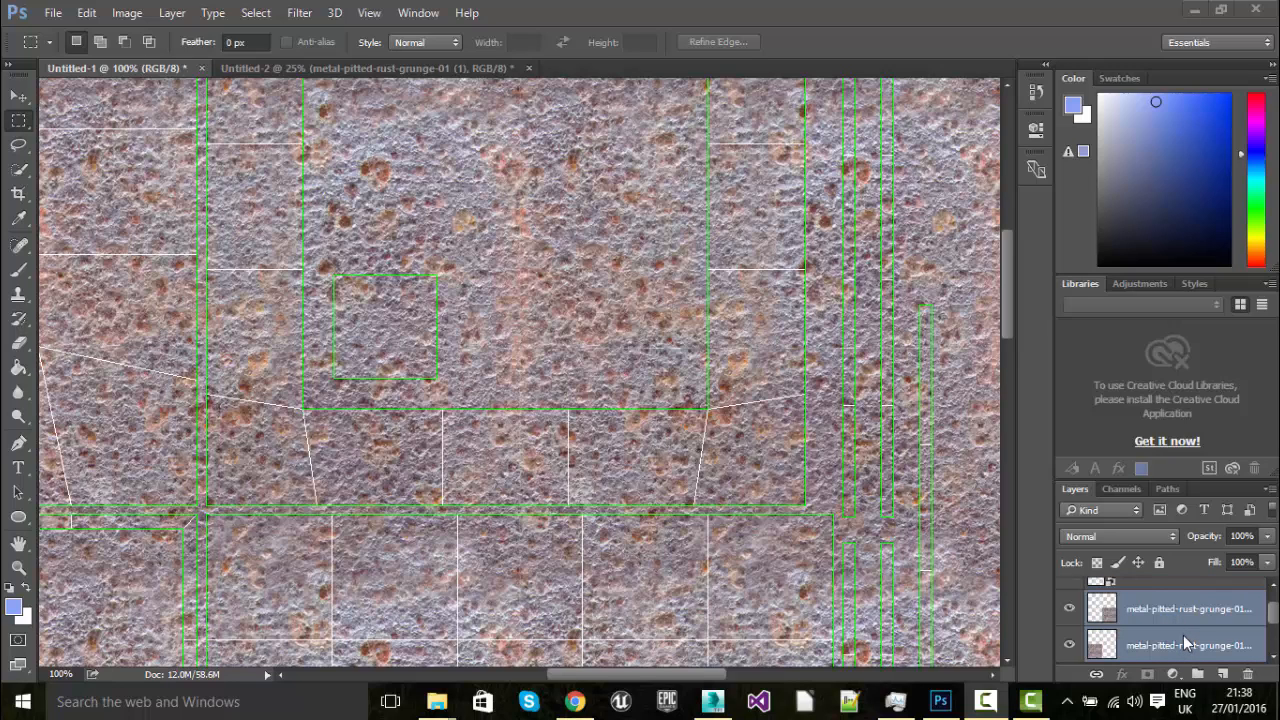
# - Merge the selected metal-pitted-rust-grunge texture layers into a single layer beneath safeUVW
pyautogui.scroll(-1, 1171, 607)
pyautogui.click(1182, 611)
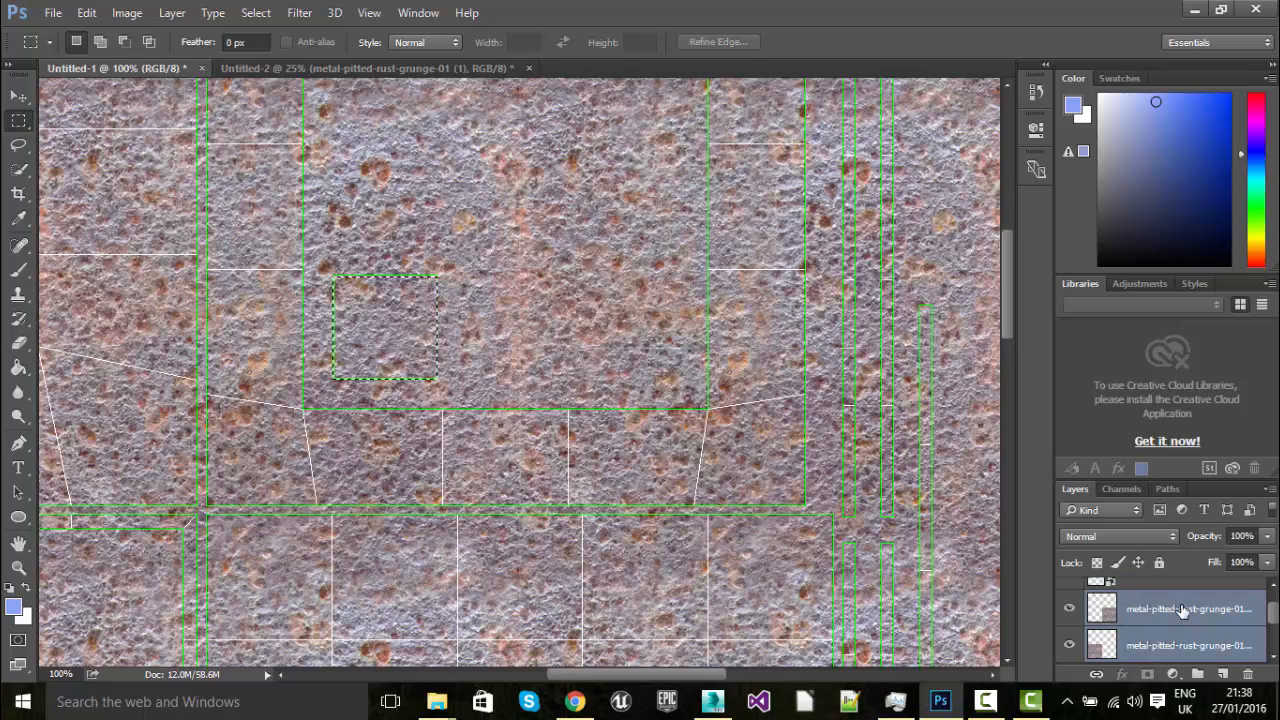
pyautogui.rightClick(1182, 611)
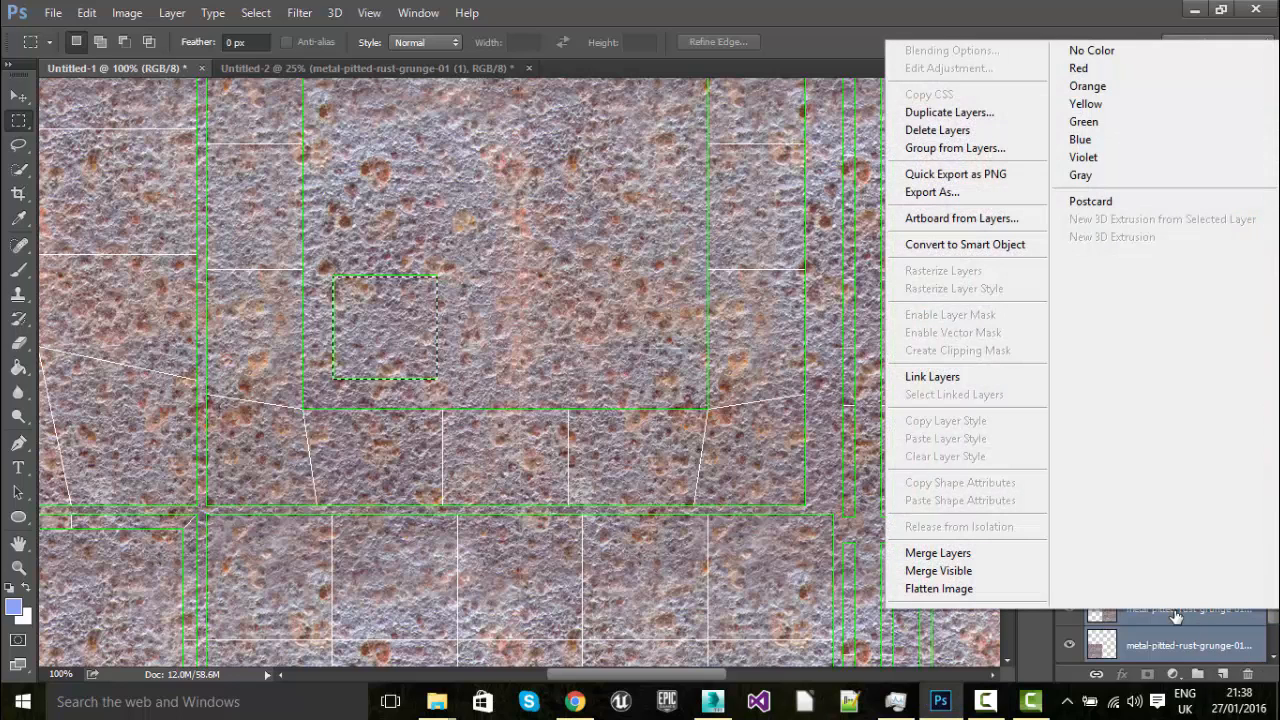
pyautogui.click(959, 550)
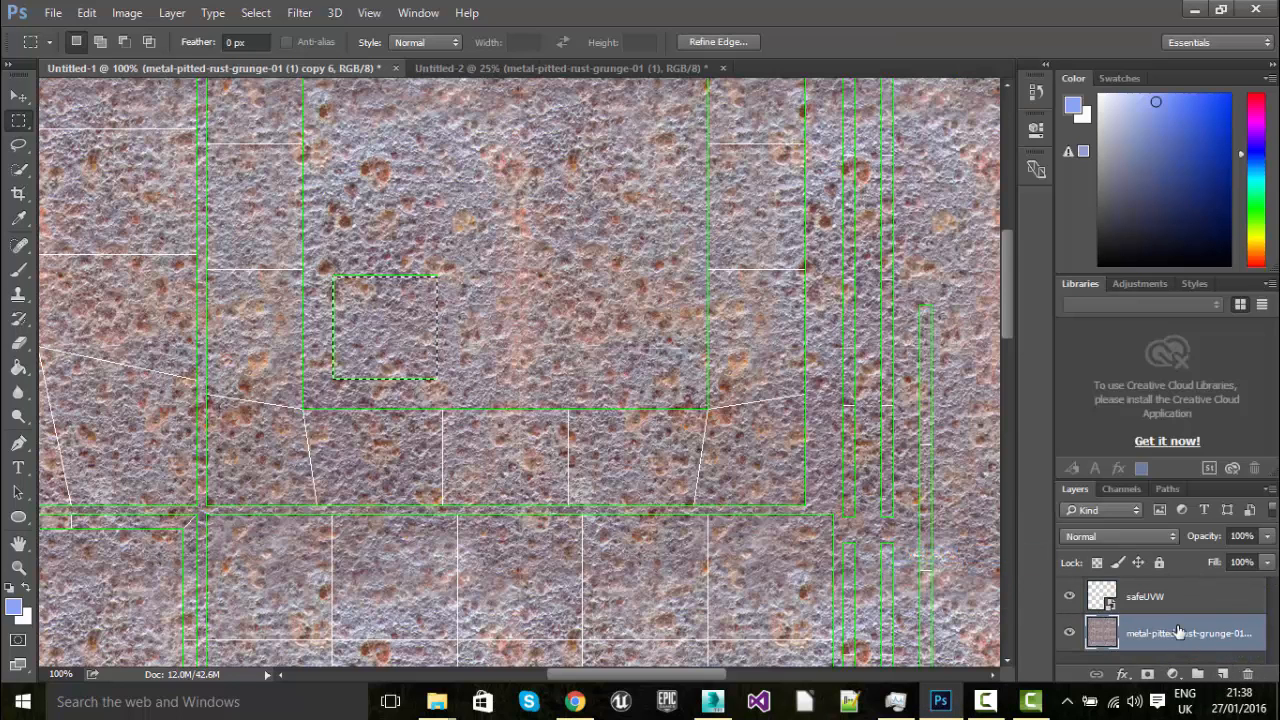
# - Paint the selected square on the merged rust layer pink with the 343 px brush
pyautogui.scroll(-5, 545, 365)
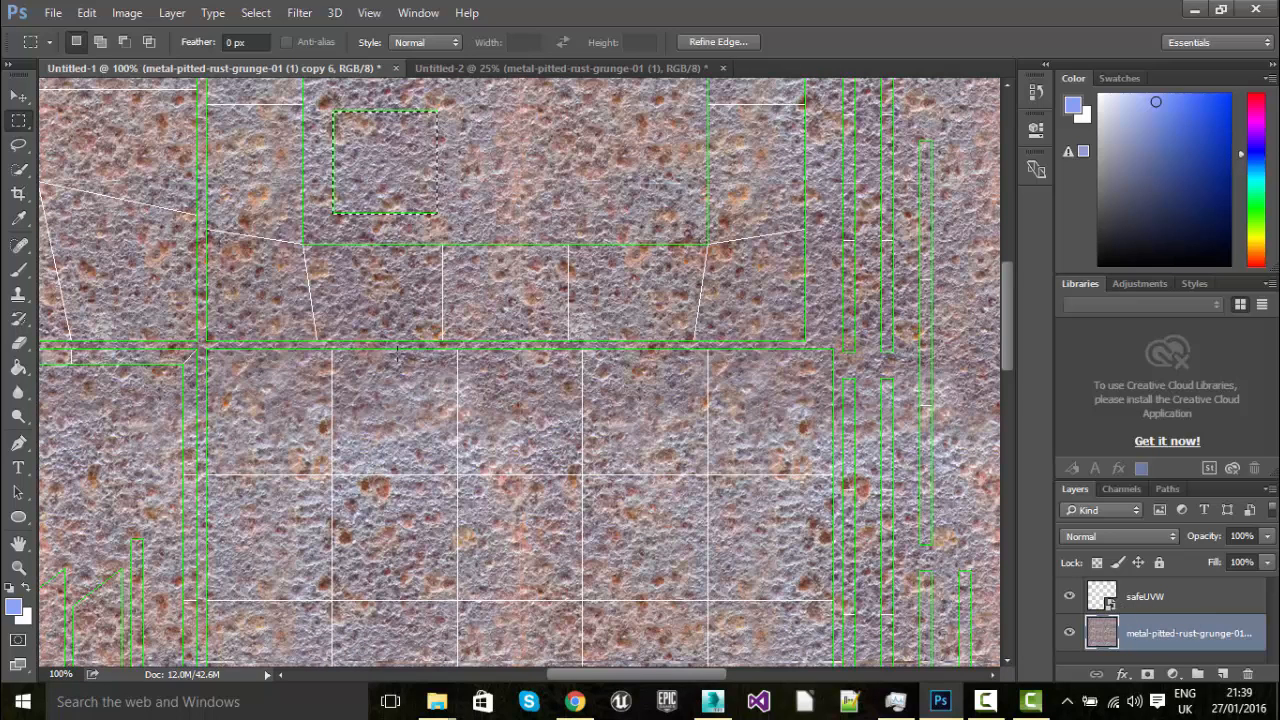
pyautogui.scroll(3, 398, 300)
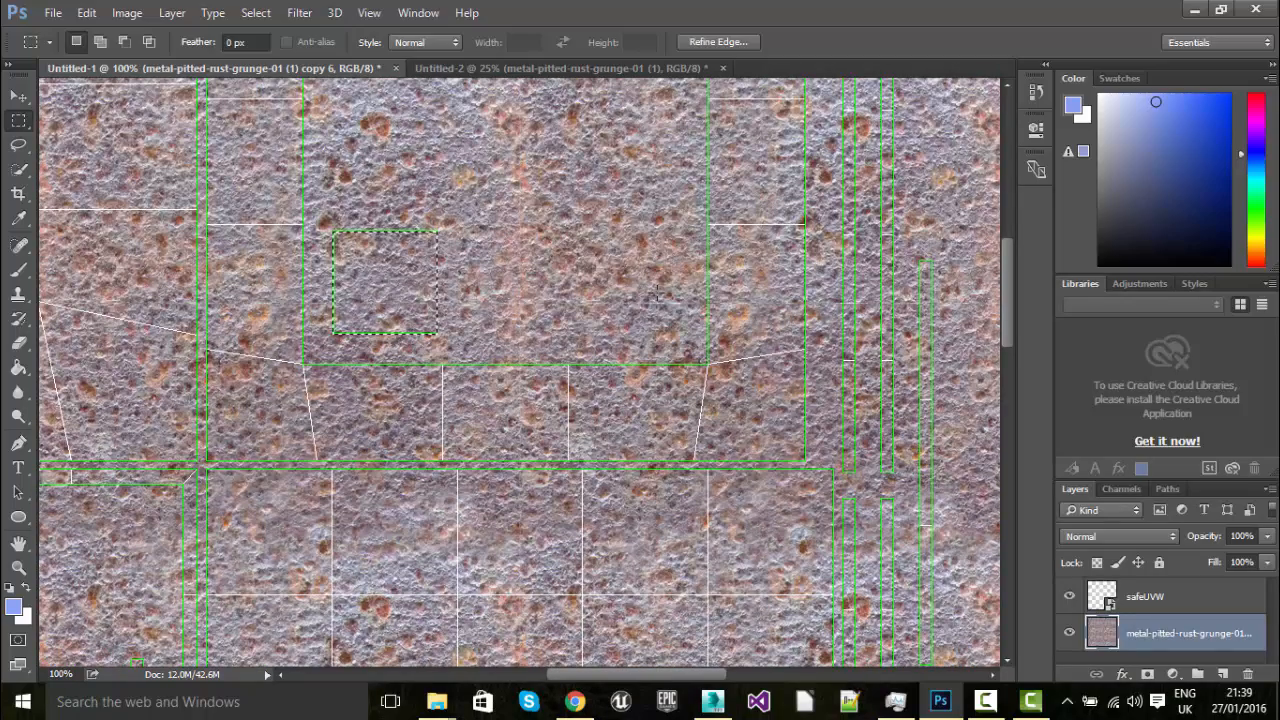
pyautogui.scroll(5, 657, 293)
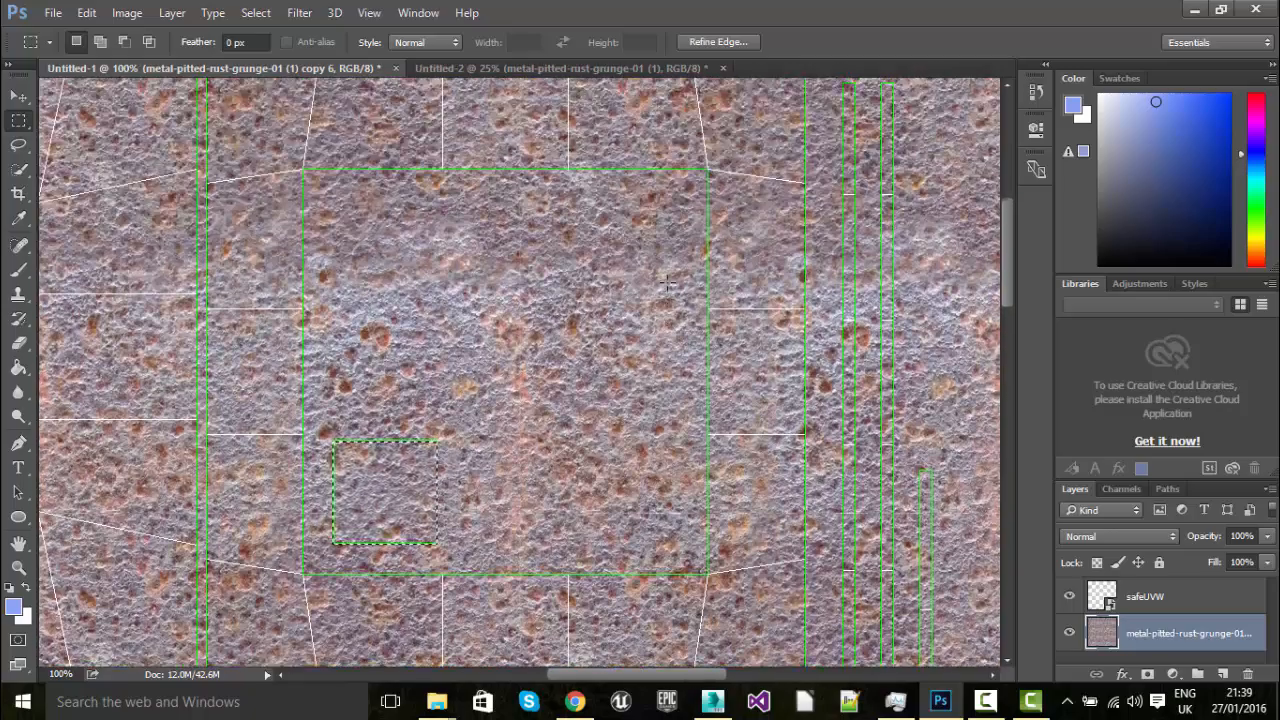
pyautogui.scroll(-4, 667, 283)
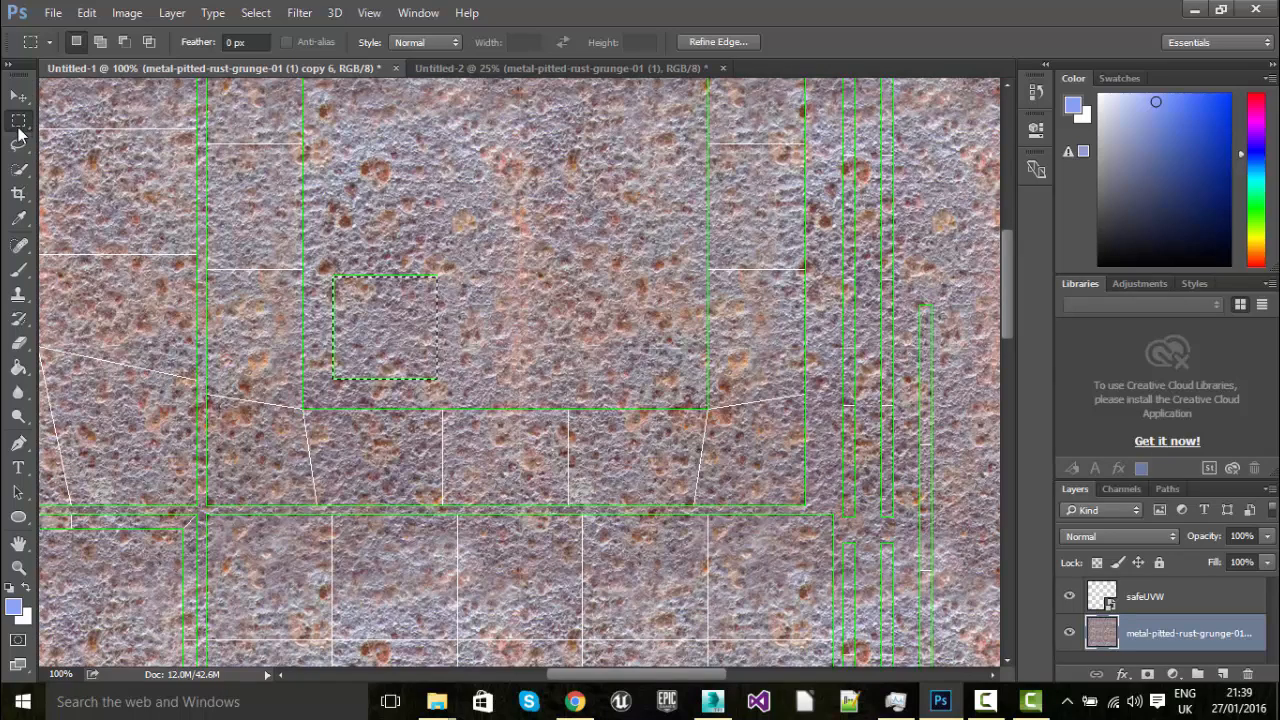
pyautogui.click(18, 269)
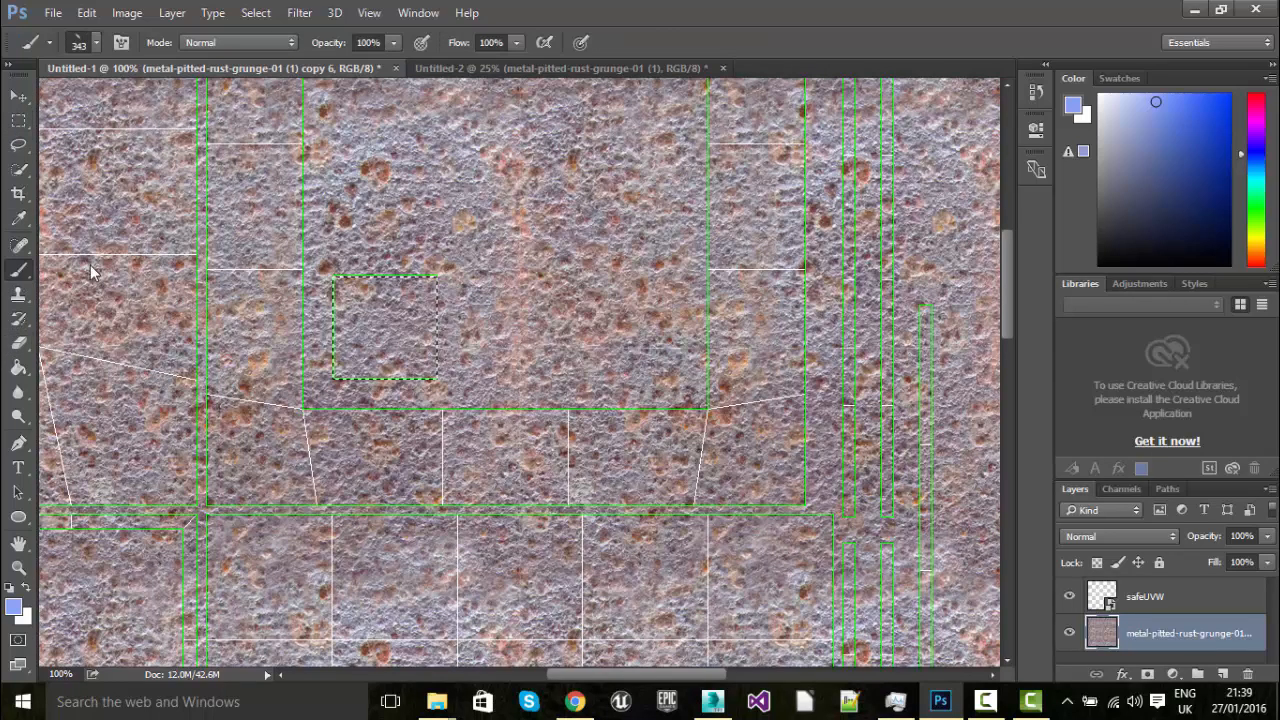
pyautogui.click(1256, 97)
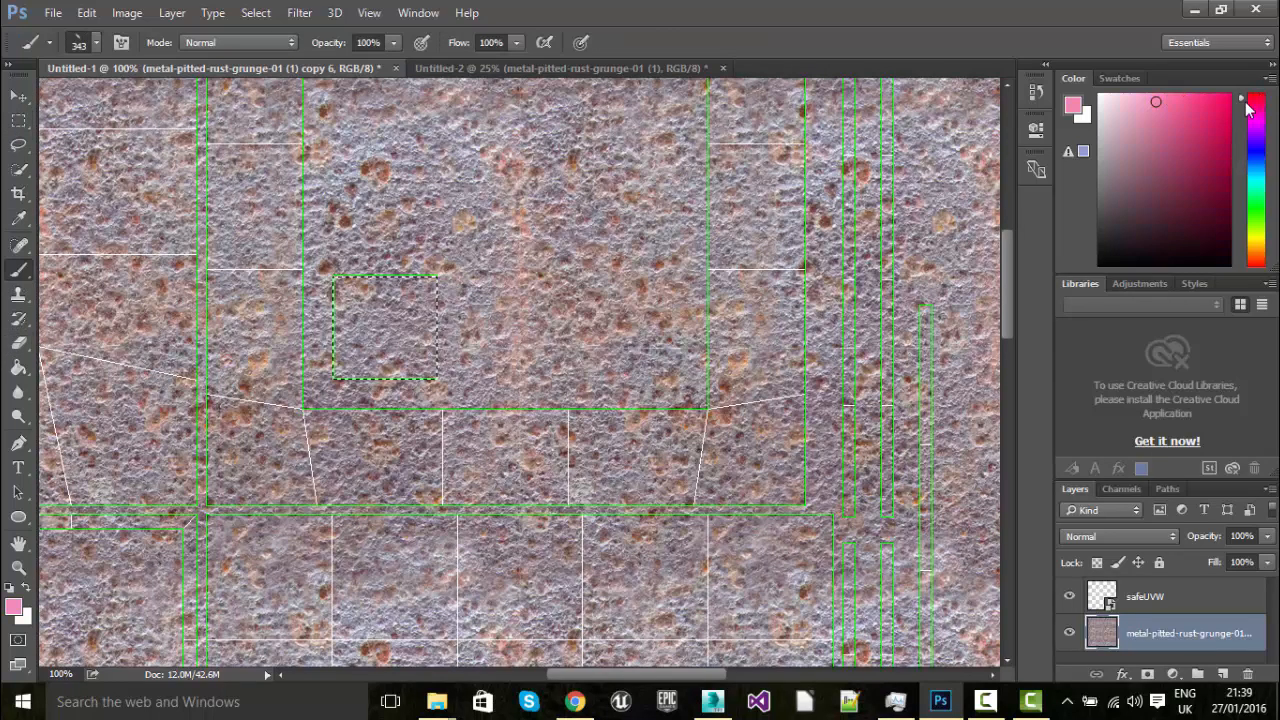
pyautogui.moveTo(443, 278); pyautogui.dragTo(369, 303)
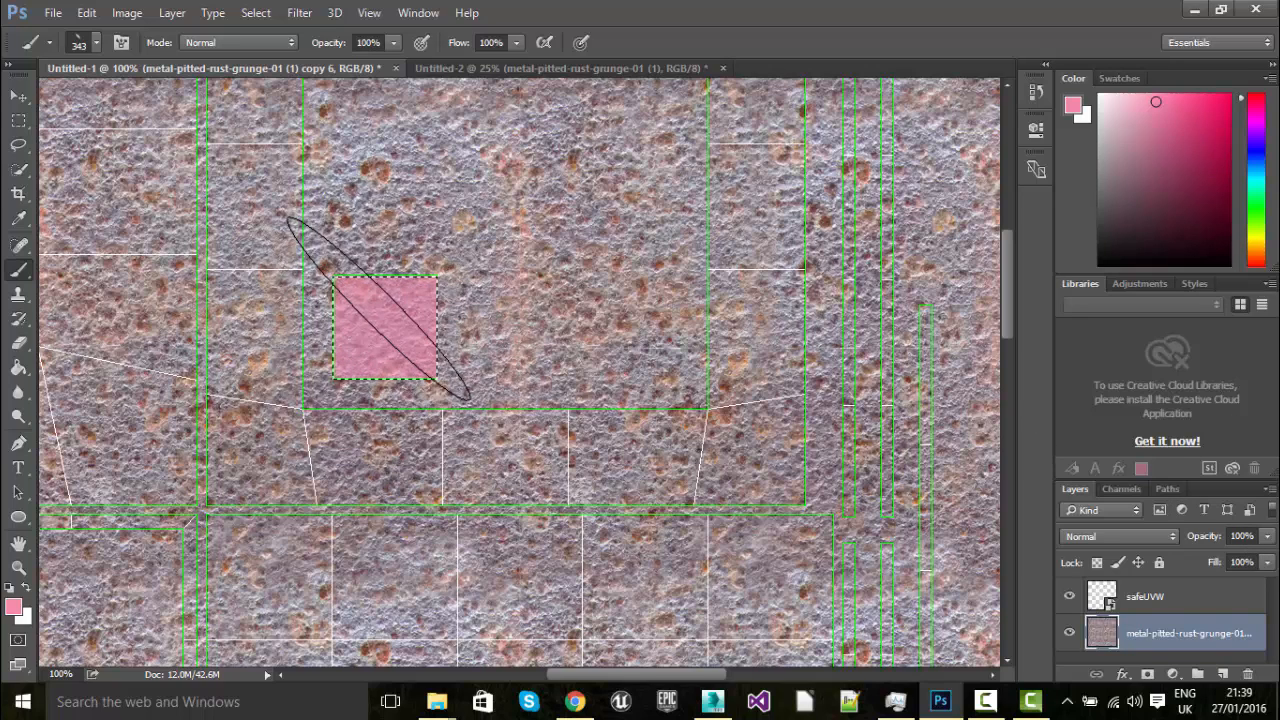
pyautogui.rightClick(386, 308)
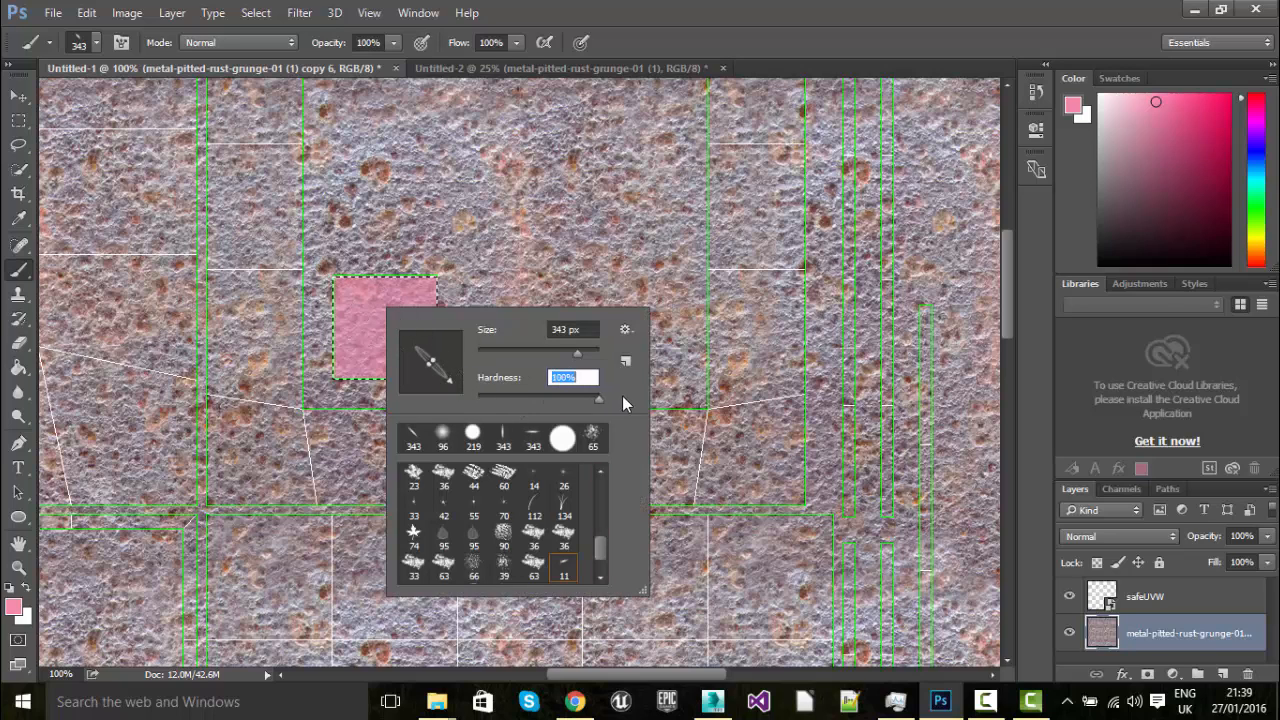
pyautogui.moveTo(423, 234)
pyautogui.mouseDown()
pyautogui.moveTo(335, 313)
pyautogui.moveTo(476, 249)
pyautogui.moveTo(259, 415)
pyautogui.mouseUp()
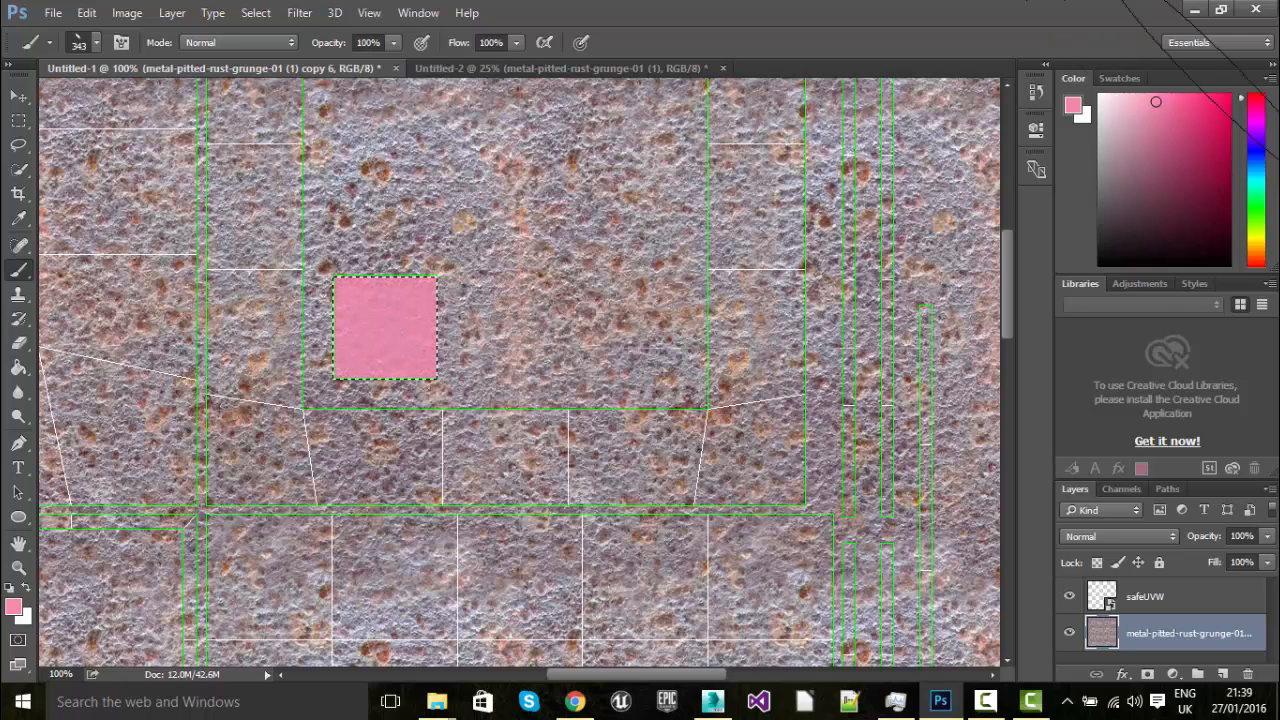
# - Paint the selected square dark red and switch the brush to the 219 px hard round tip
pyautogui.click(1223, 101)
pyautogui.click(1225, 143)
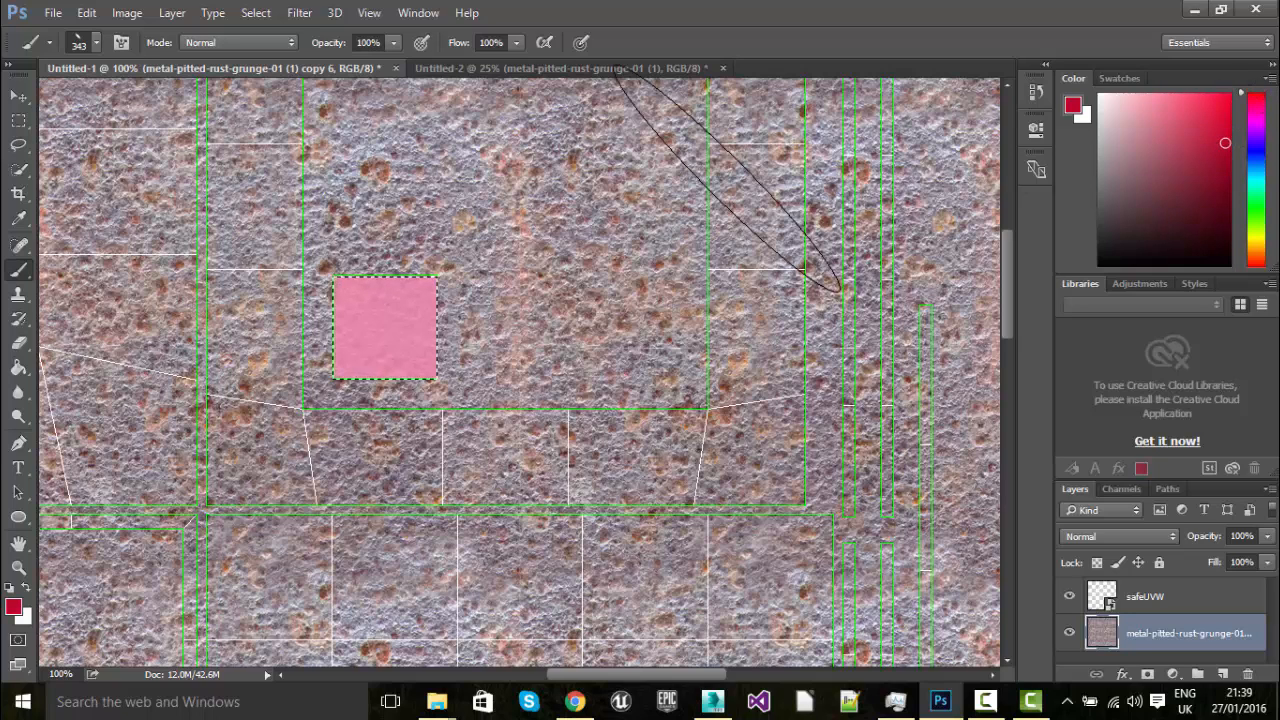
pyautogui.moveTo(491, 235); pyautogui.dragTo(395, 330)
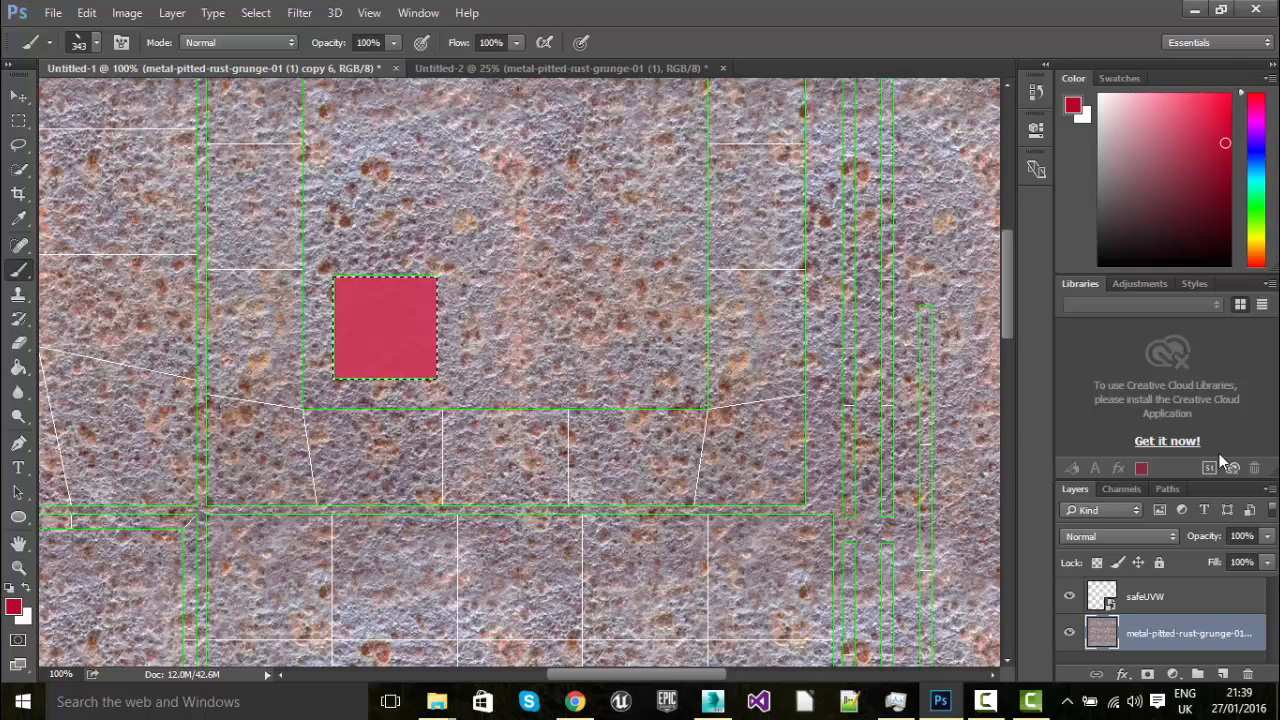
pyautogui.moveTo(410, 271)
pyautogui.mouseDown()
pyautogui.moveTo(350, 302)
pyautogui.moveTo(327, 335)
pyautogui.mouseUp()
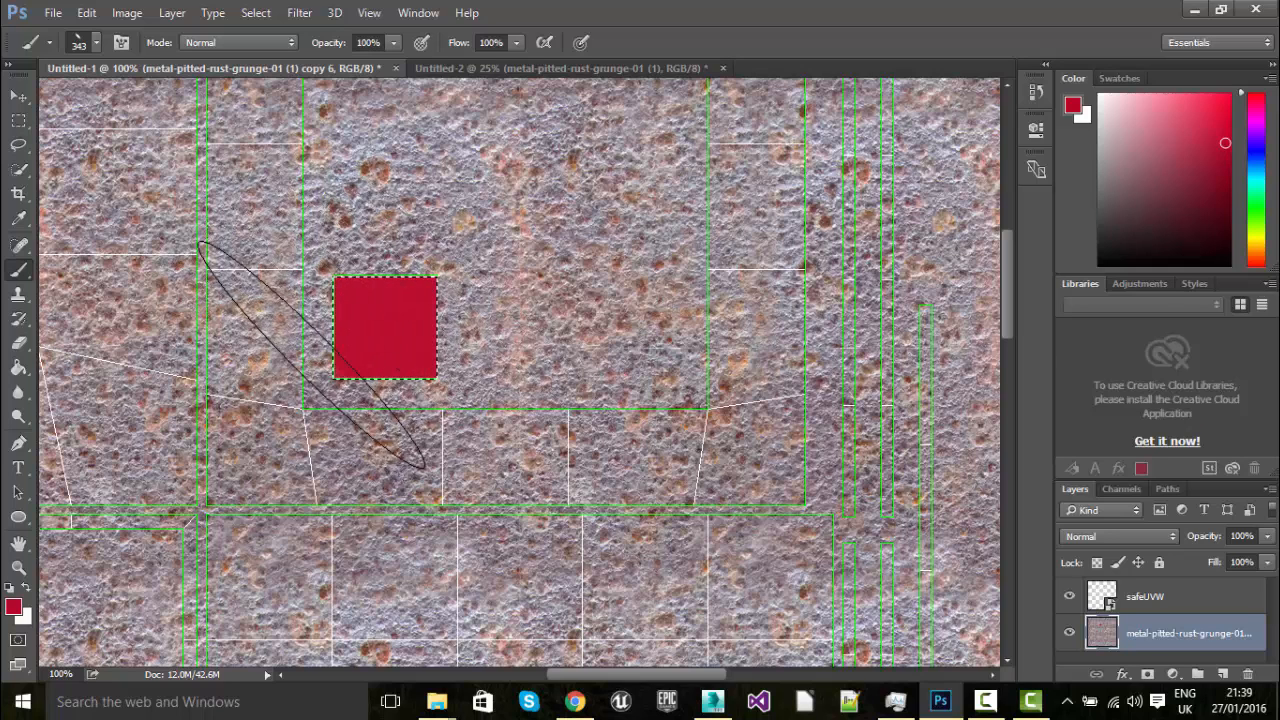
pyautogui.rightClick(395, 302)
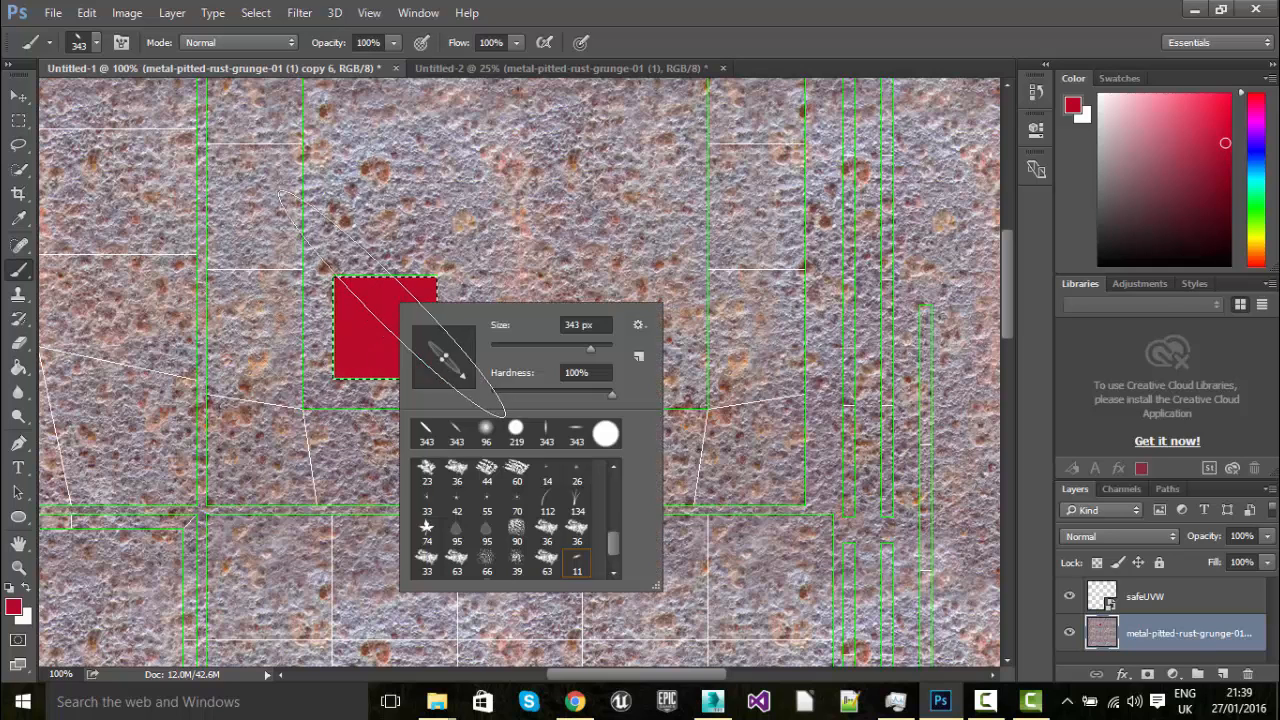
pyautogui.click(515, 430)
pyautogui.press('Return')
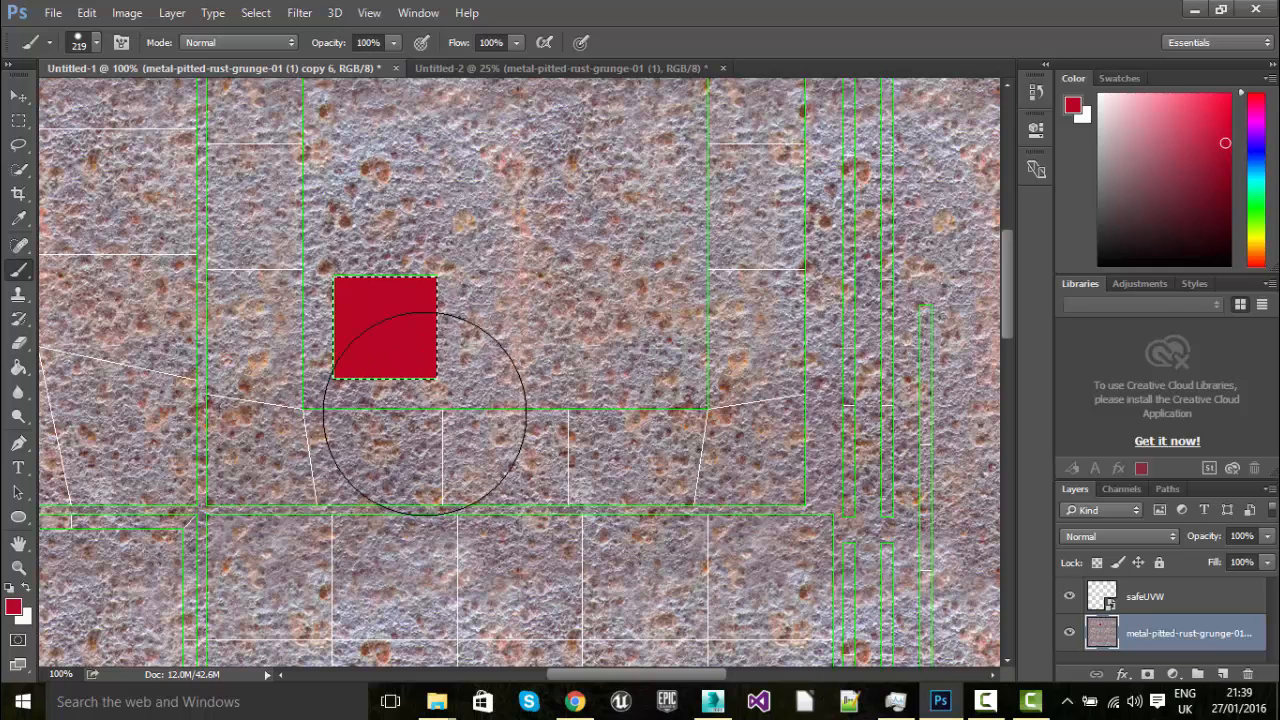
# - Examine the red square's edges against the UV guide lines up close and within the whole texture
pyautogui.hotkey('ctrl', '+')
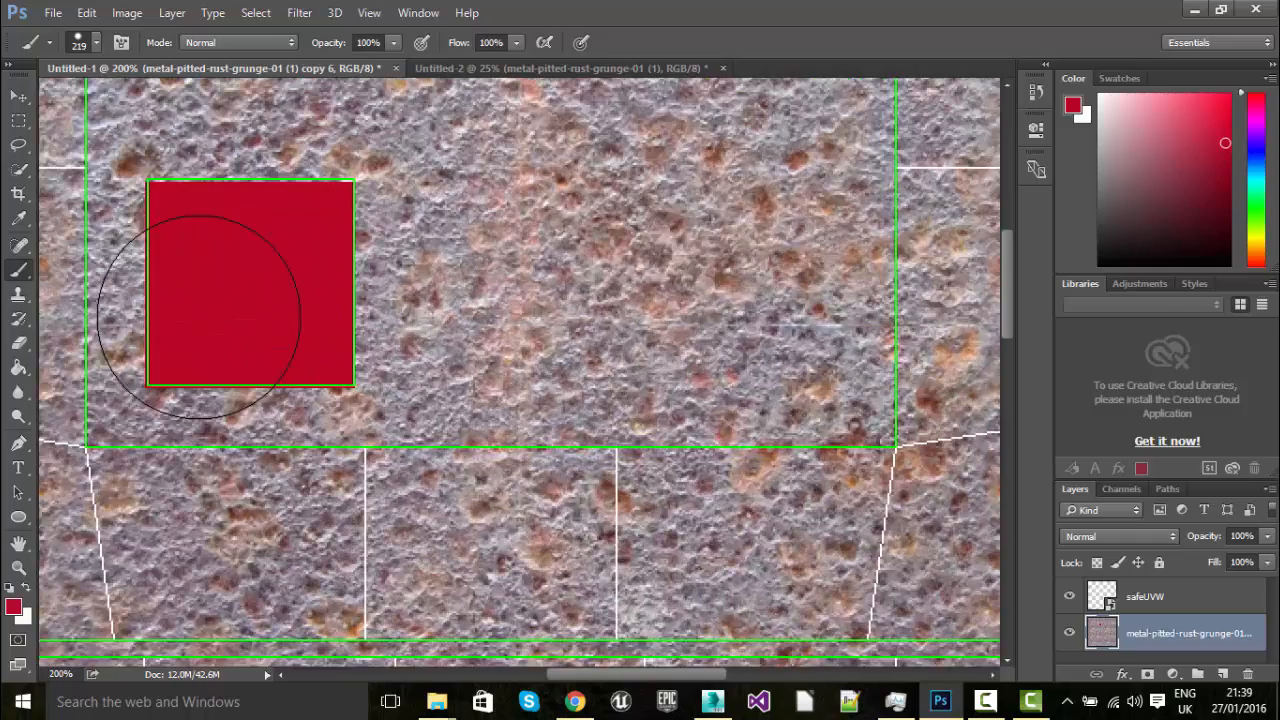
pyautogui.hotkey('ctrl', '+')
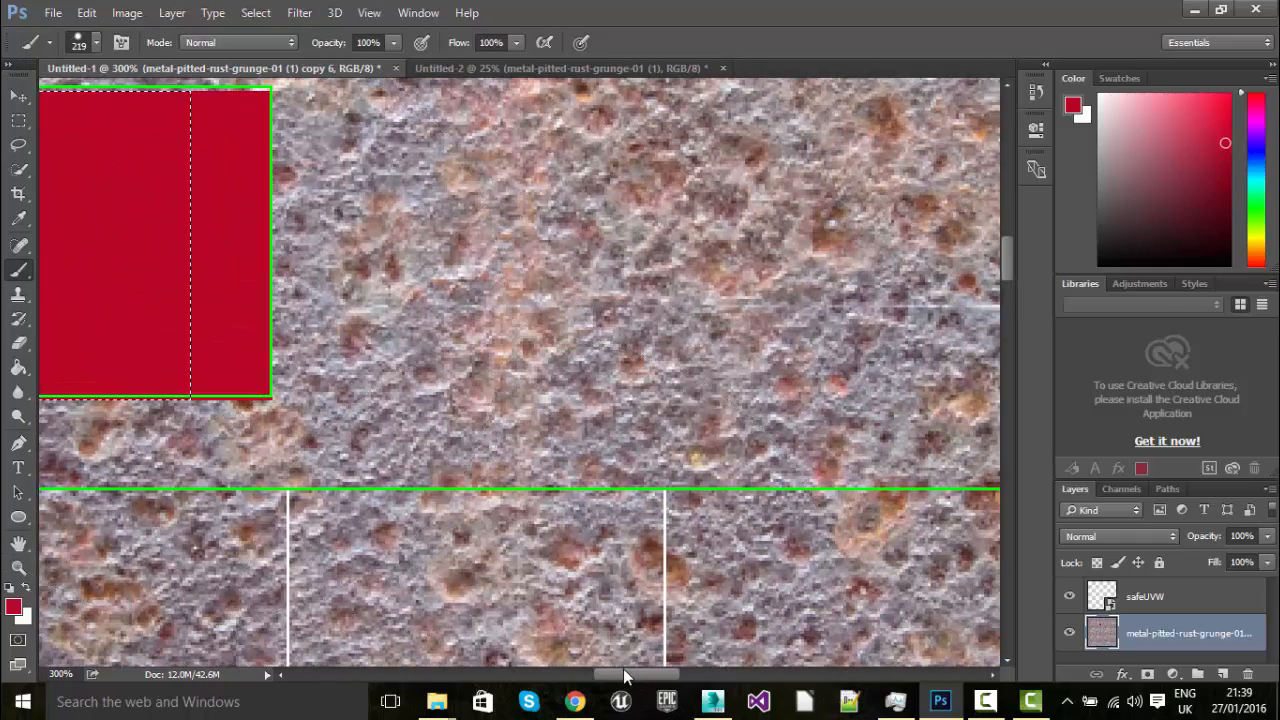
pyautogui.moveTo(628, 675); pyautogui.dragTo(597, 677)
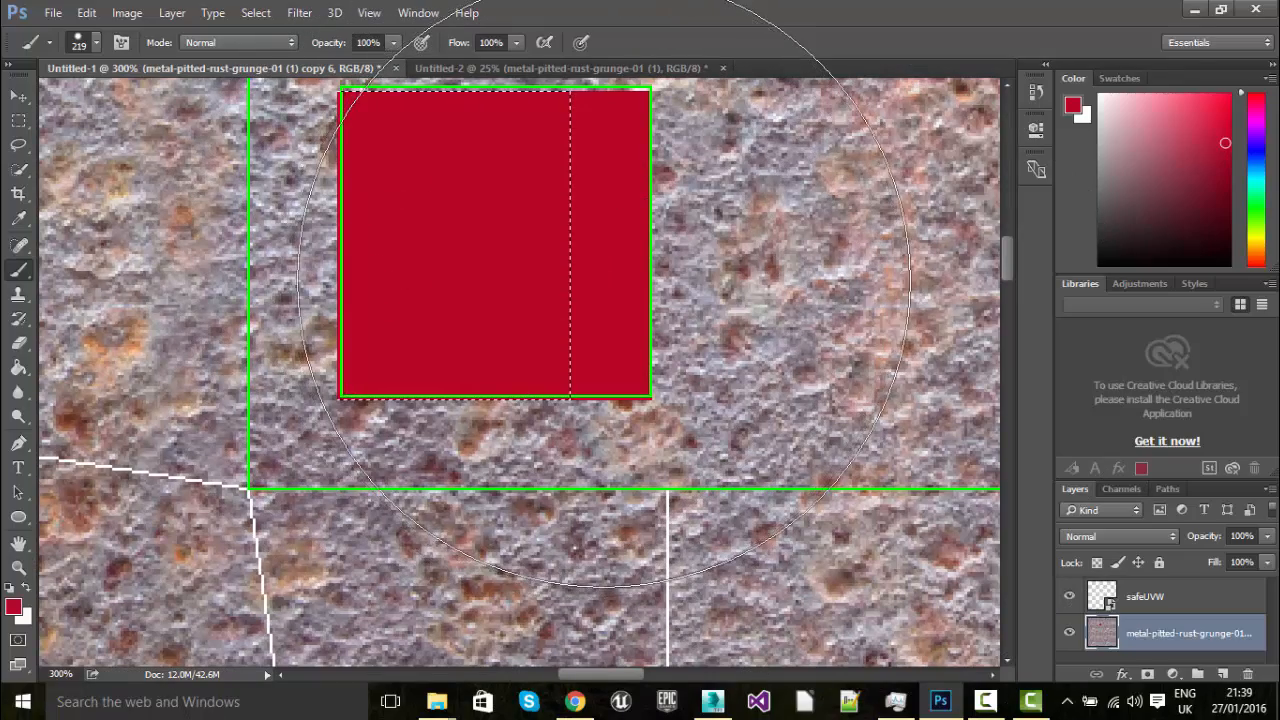
pyautogui.hotkey('ctrl', '-')
pyautogui.hotkey('ctrl', '-')
pyautogui.hotkey('ctrl', '-')
pyautogui.hotkey('ctrl', '-')
pyautogui.hotkey('ctrl', '-')
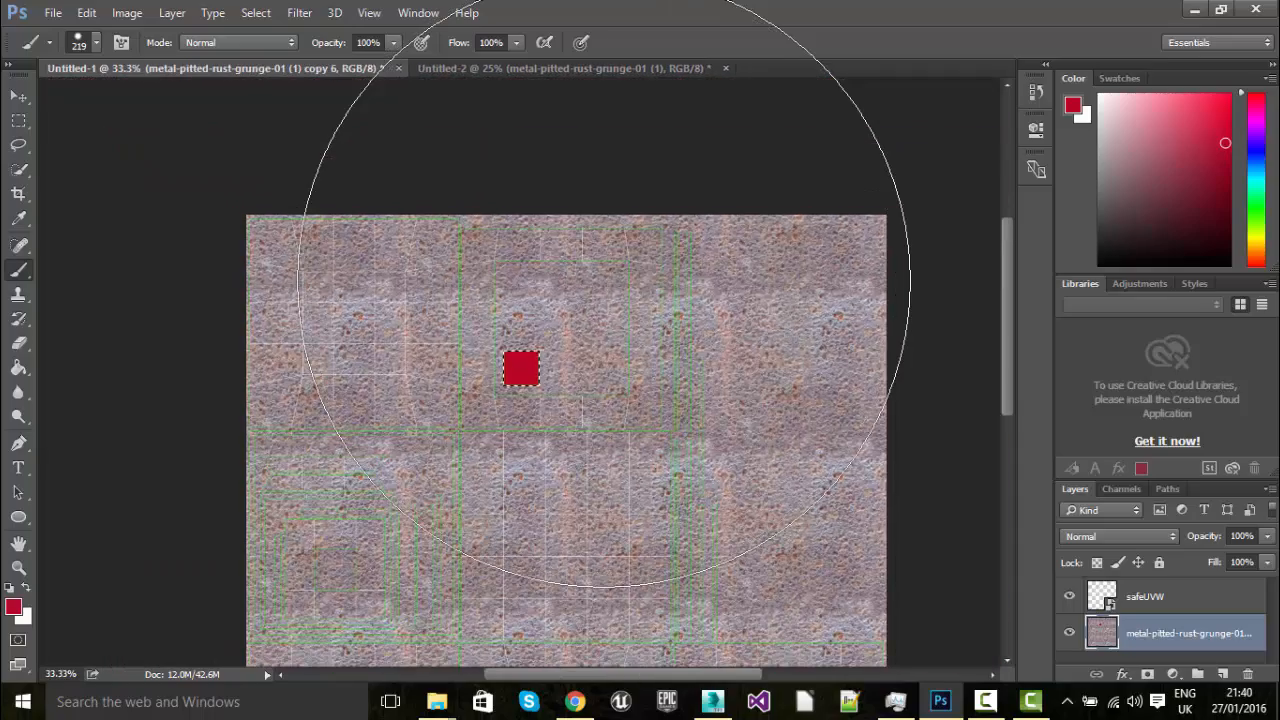
pyautogui.hotkey('ctrl', '+')
pyautogui.hotkey('ctrl', '+')
pyautogui.hotkey('ctrl', '+')
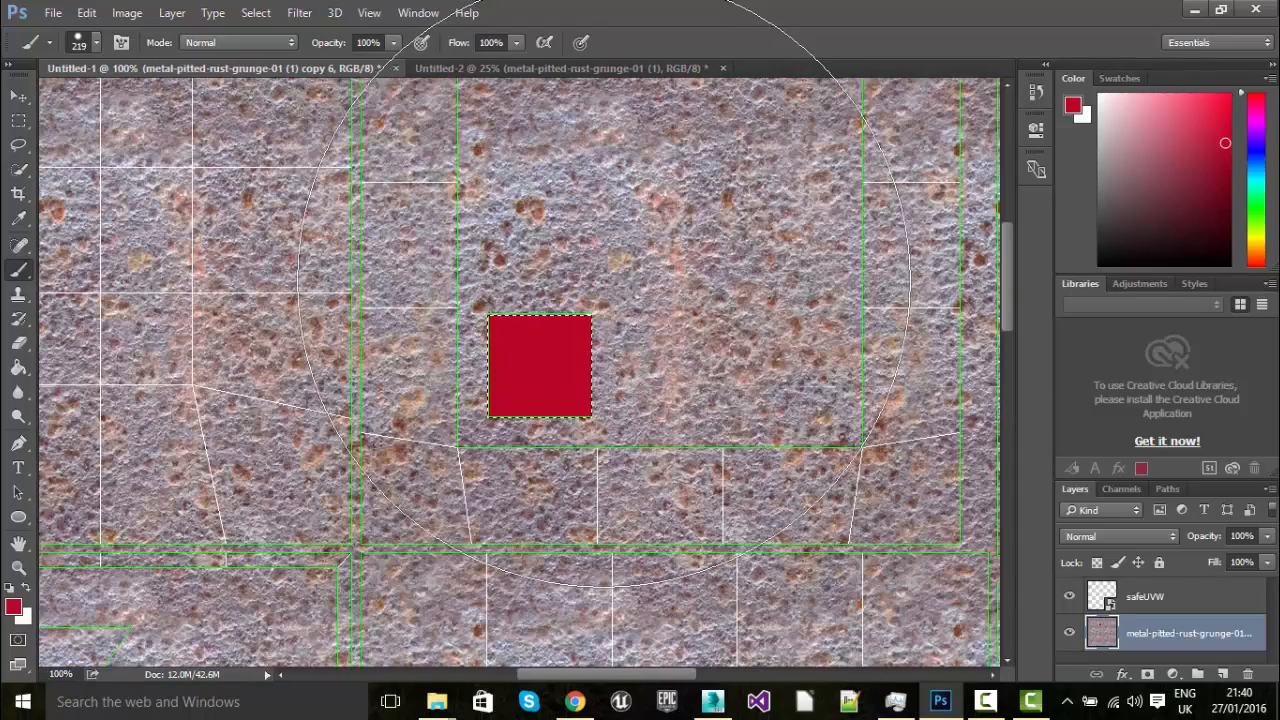
pyautogui.hotkey('ctrl', '-')
pyautogui.hotkey('ctrl', '-')
pyautogui.hotkey('ctrl', '-')
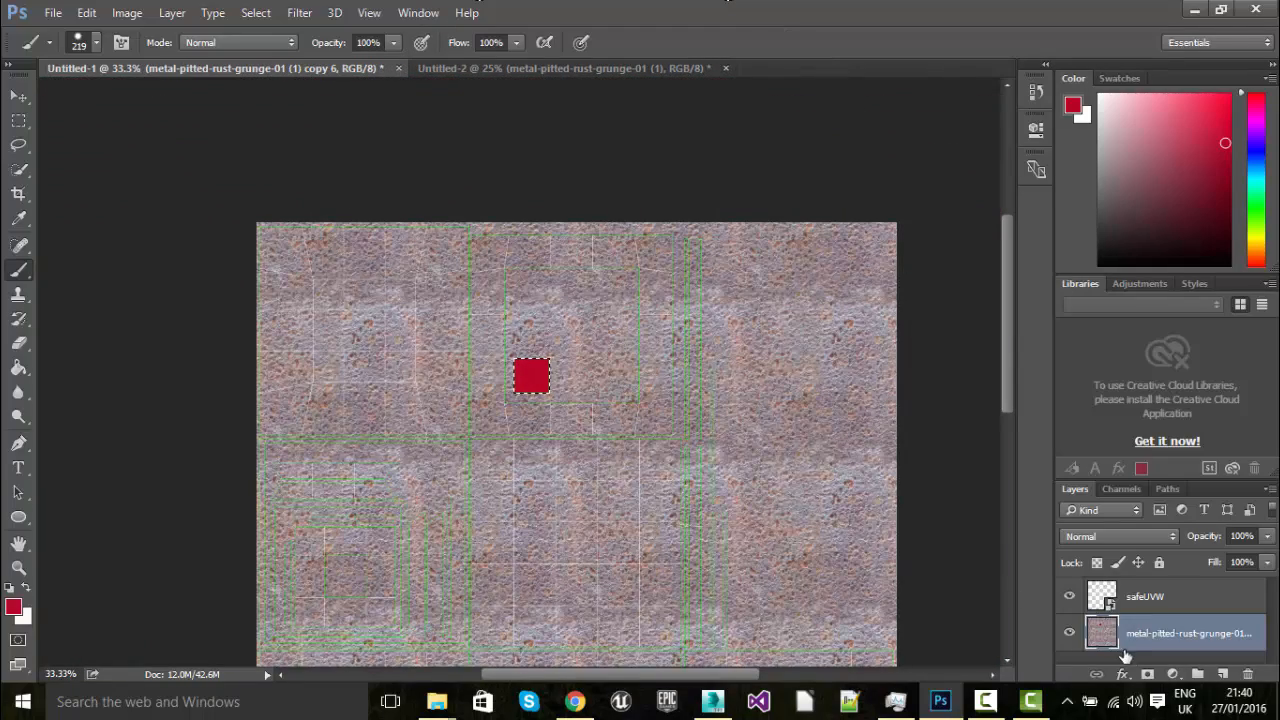
# - Hide the safeUVW layer and clear the selection around the red square
pyautogui.click(1069, 597)
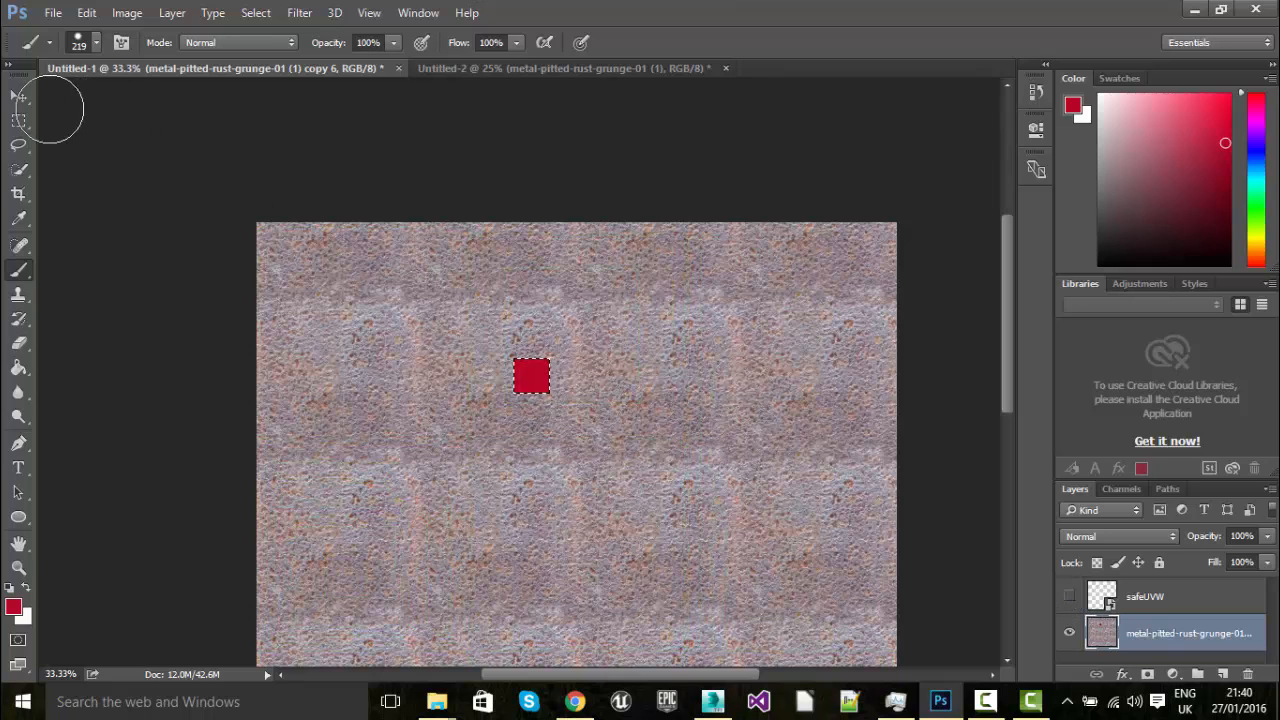
pyautogui.click(18, 120)
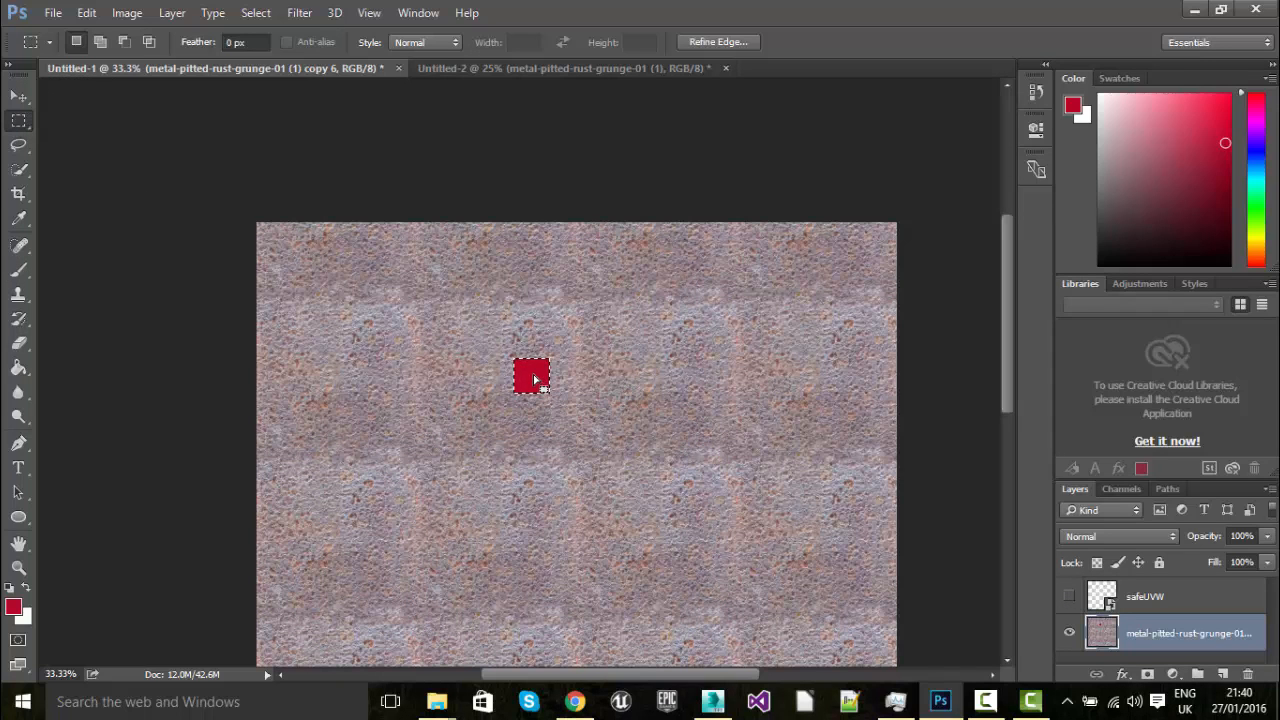
pyautogui.rightClick(535, 380)
pyautogui.click(586, 296)
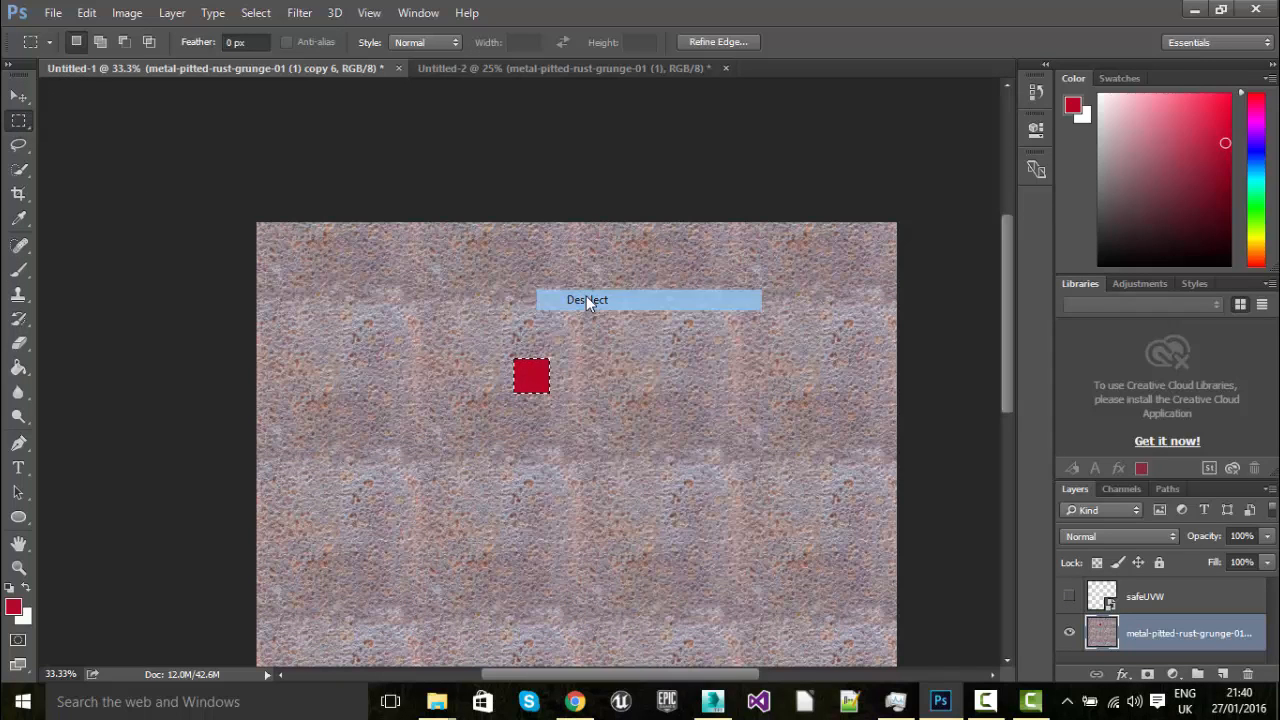
# - Save the texture as a PNG named safeTexture in the Desktop's safeText folder, replacing the existing file and accepting the PNG options
pyautogui.click(48, 12)
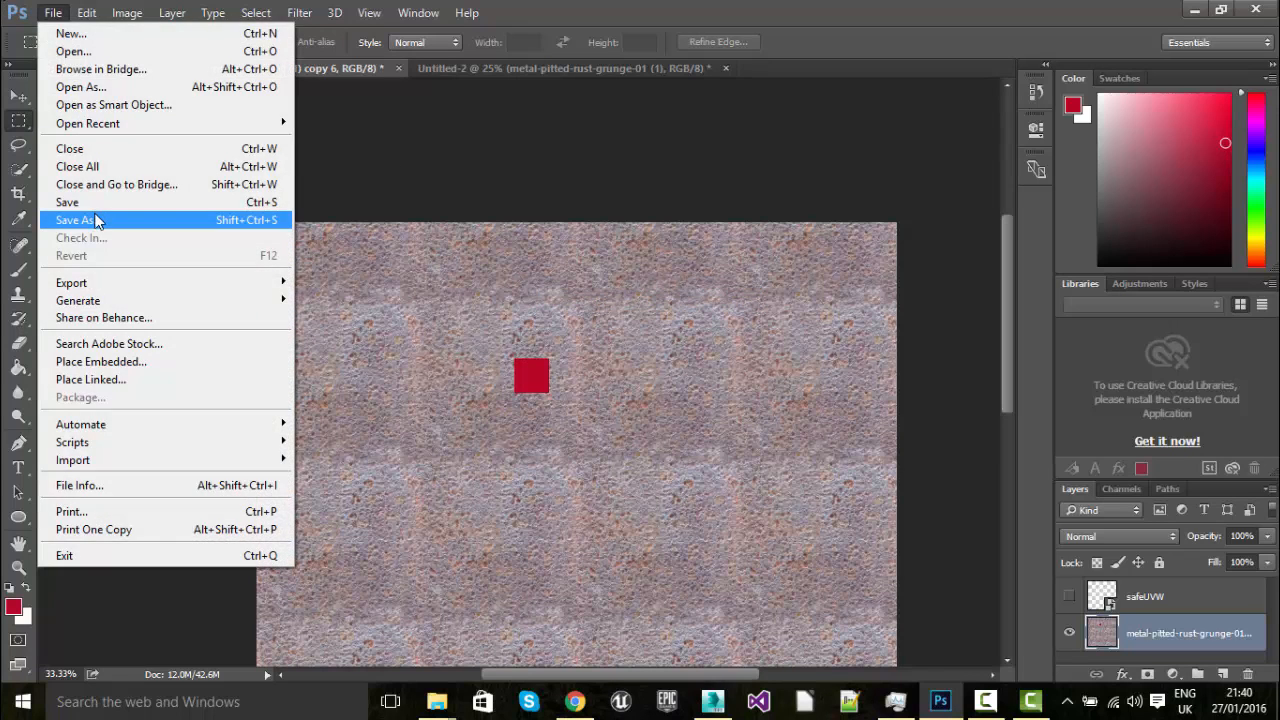
pyautogui.click(95, 220)
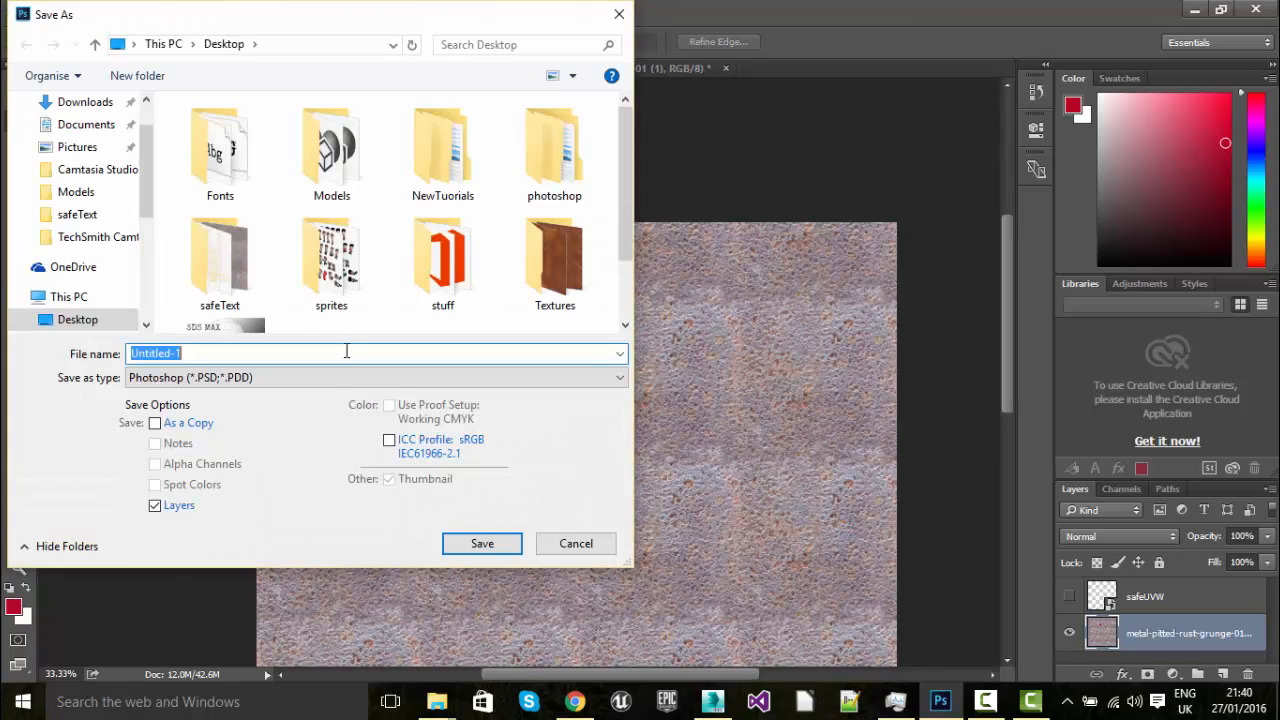
pyautogui.doubleClick(216, 272)
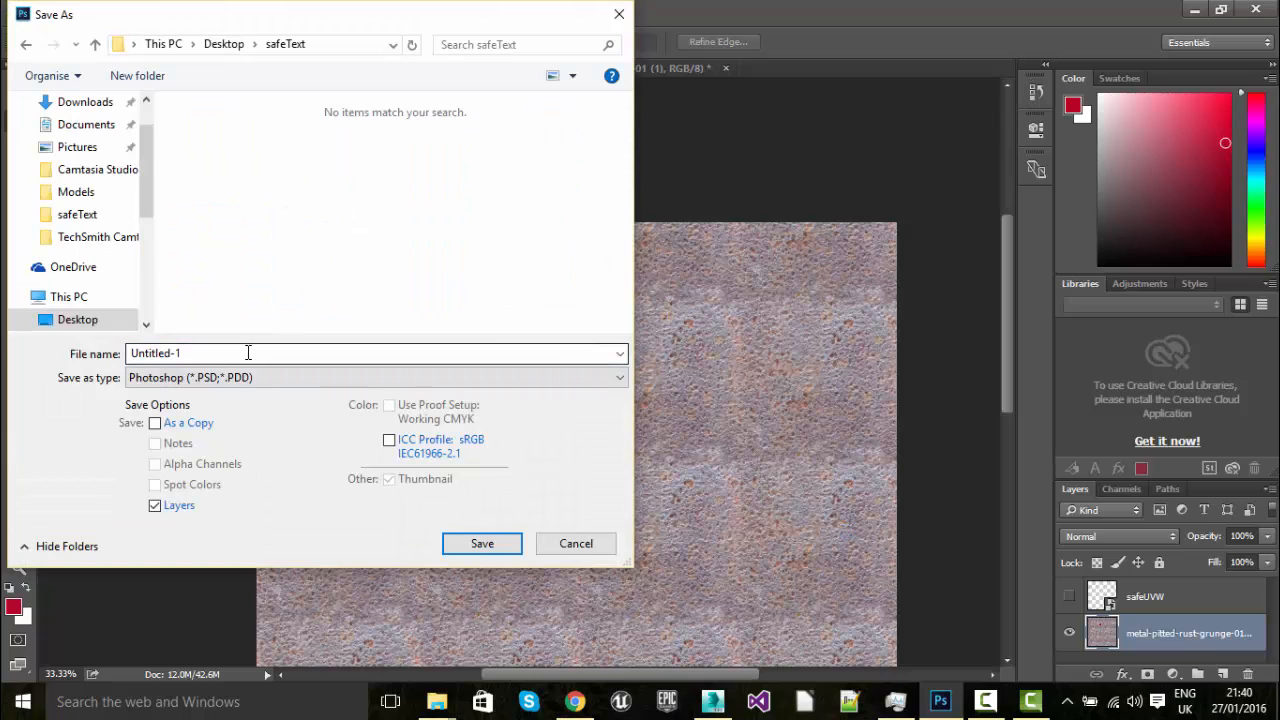
pyautogui.click(202, 377)
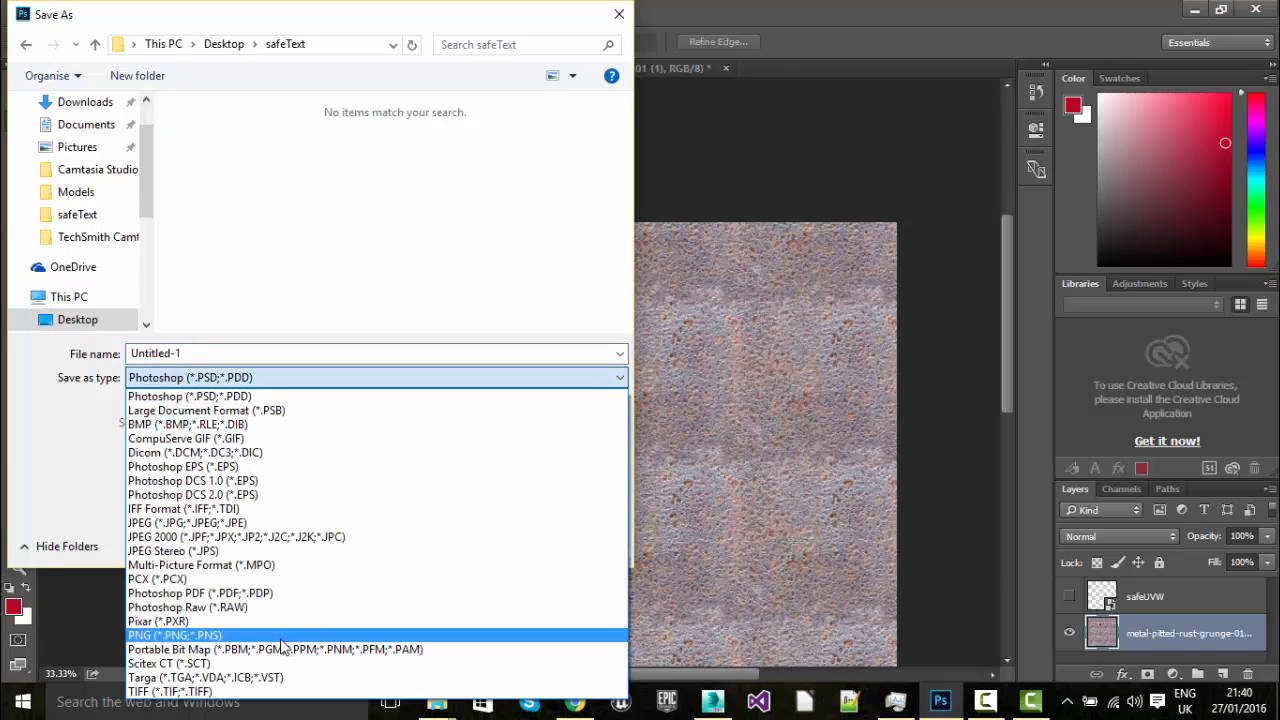
pyautogui.click(283, 645)
pyautogui.doubleClick(186, 353)
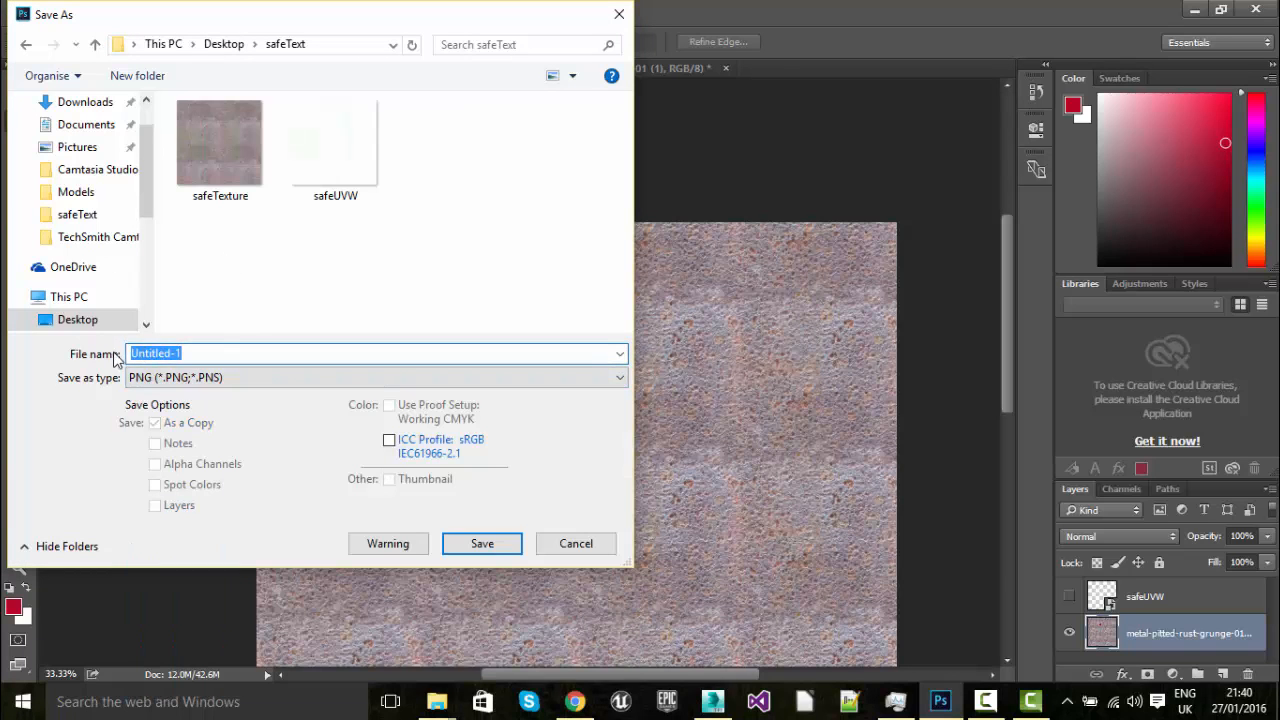
pyautogui.write('saf')
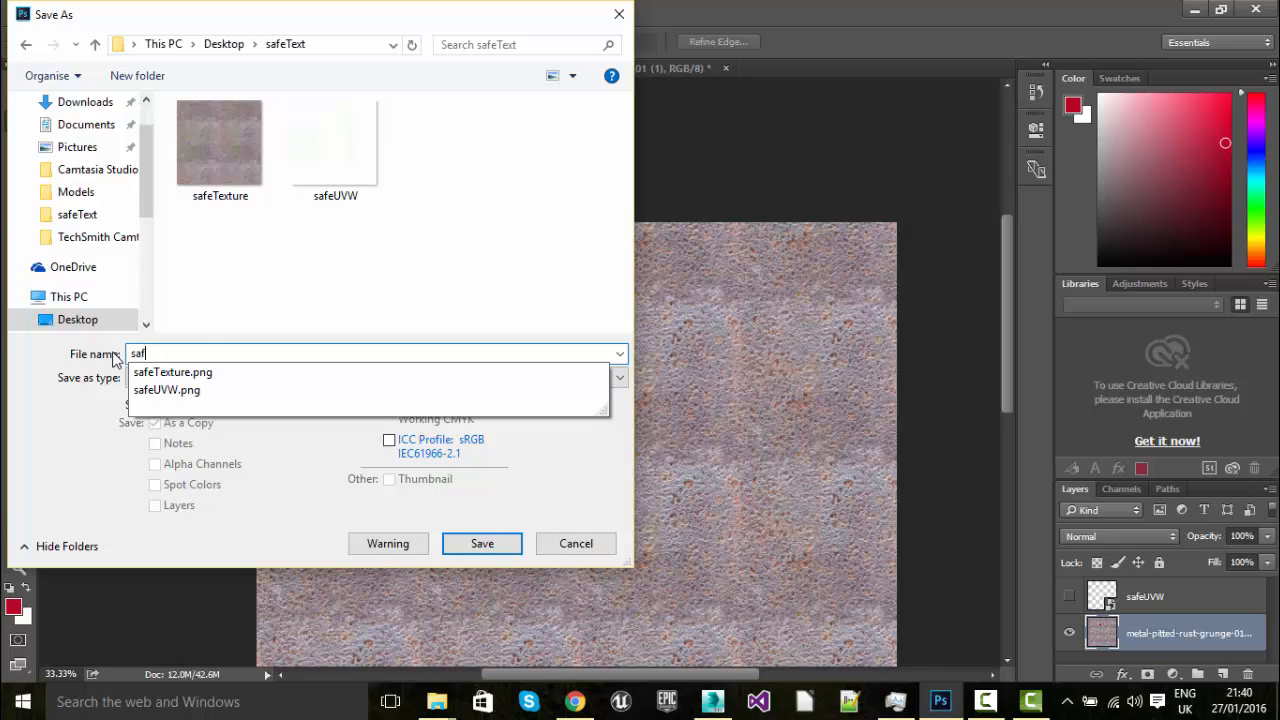
pyautogui.write('eTexture')
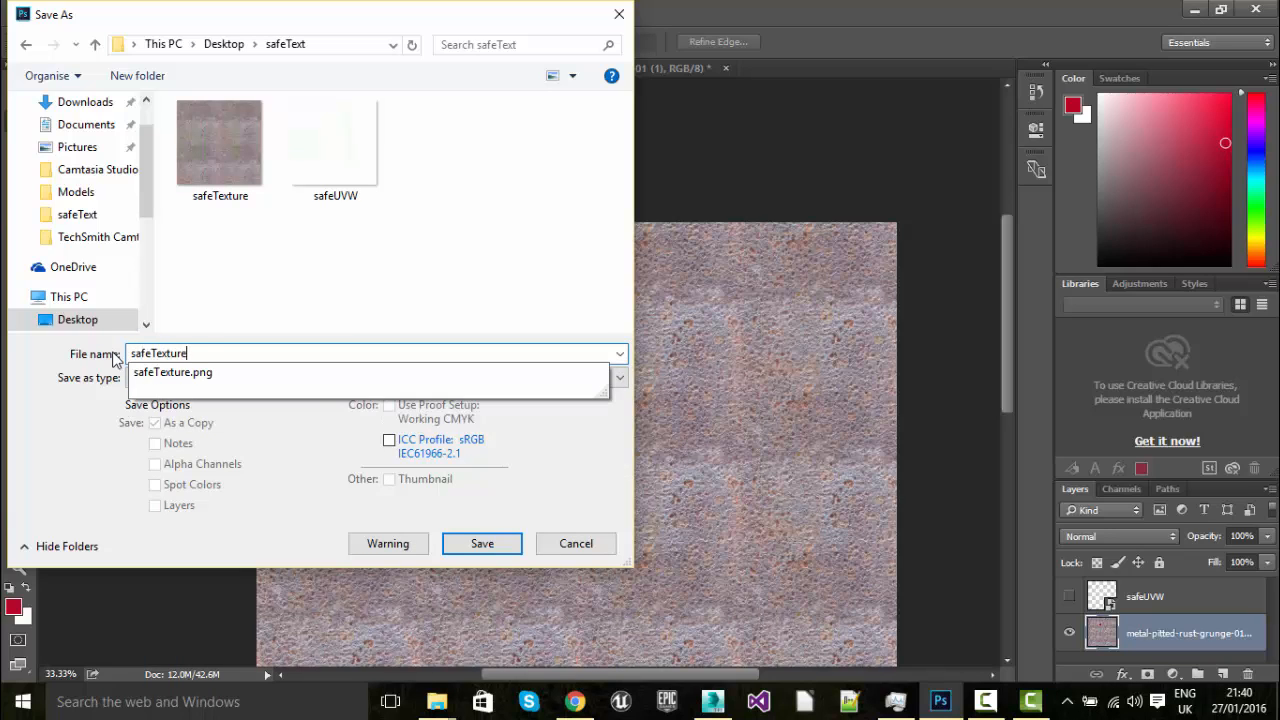
pyautogui.press('Return')
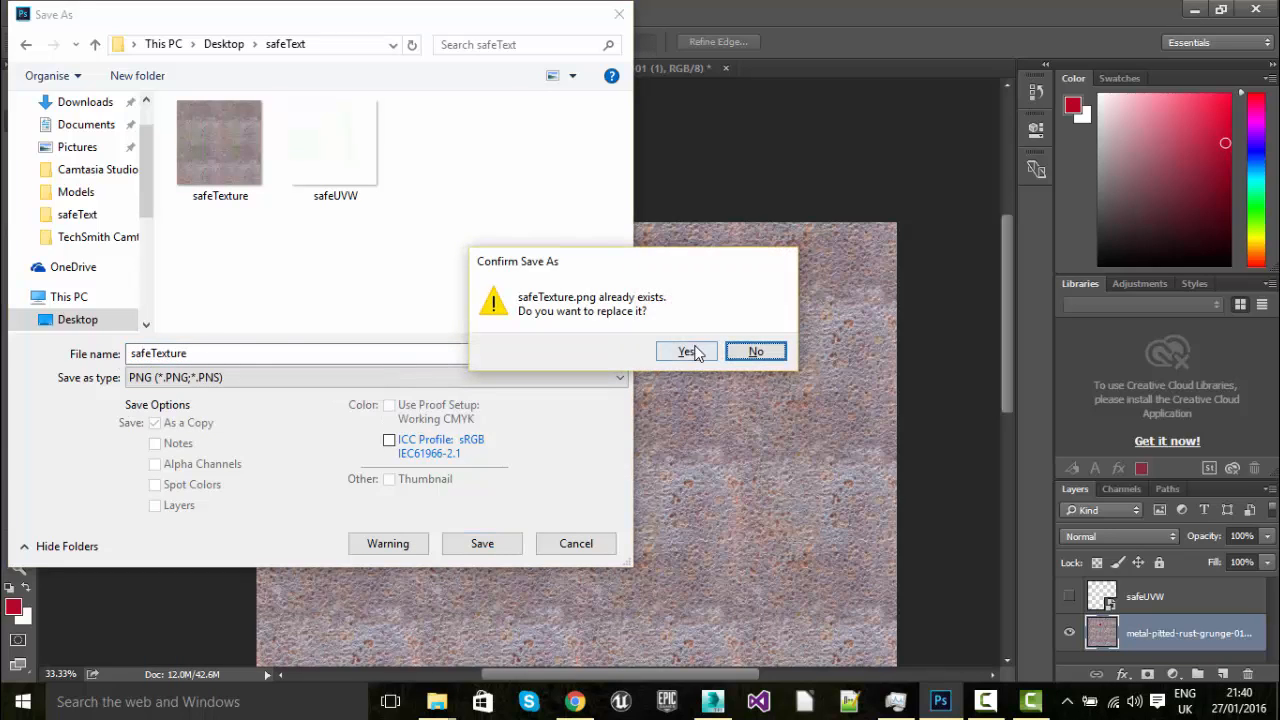
pyautogui.click(689, 352)
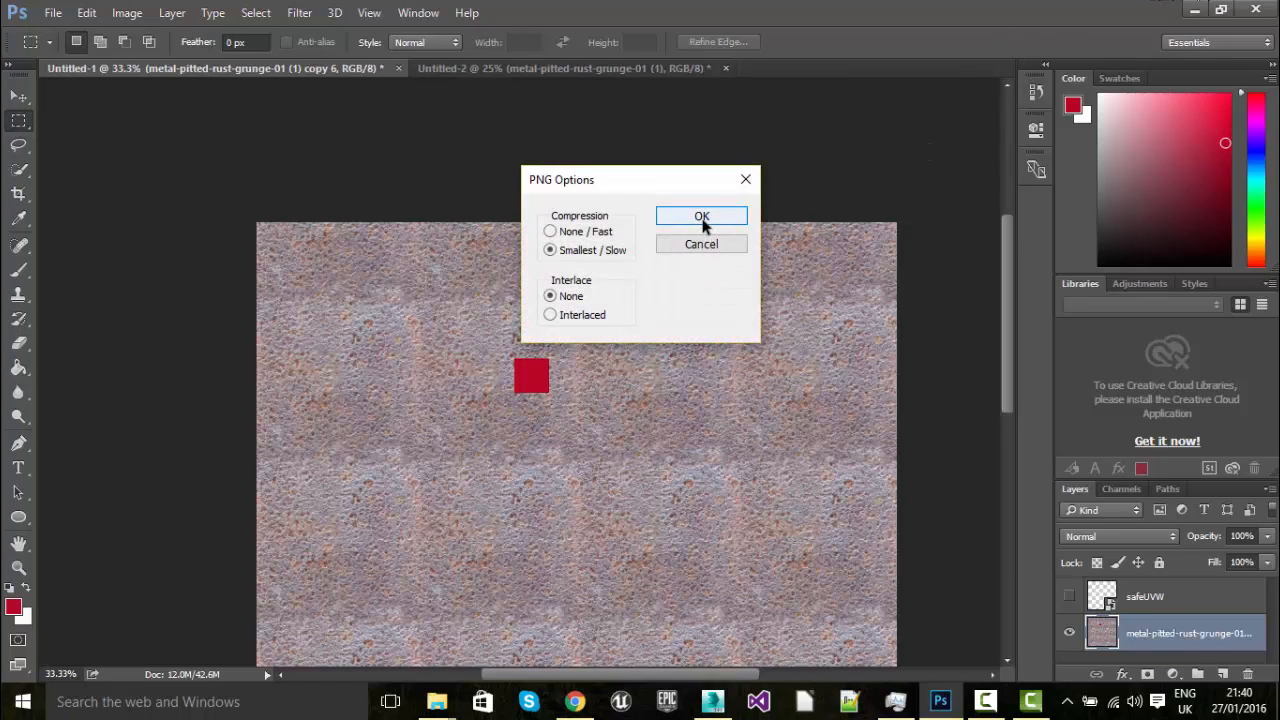
pyautogui.click(690, 216)
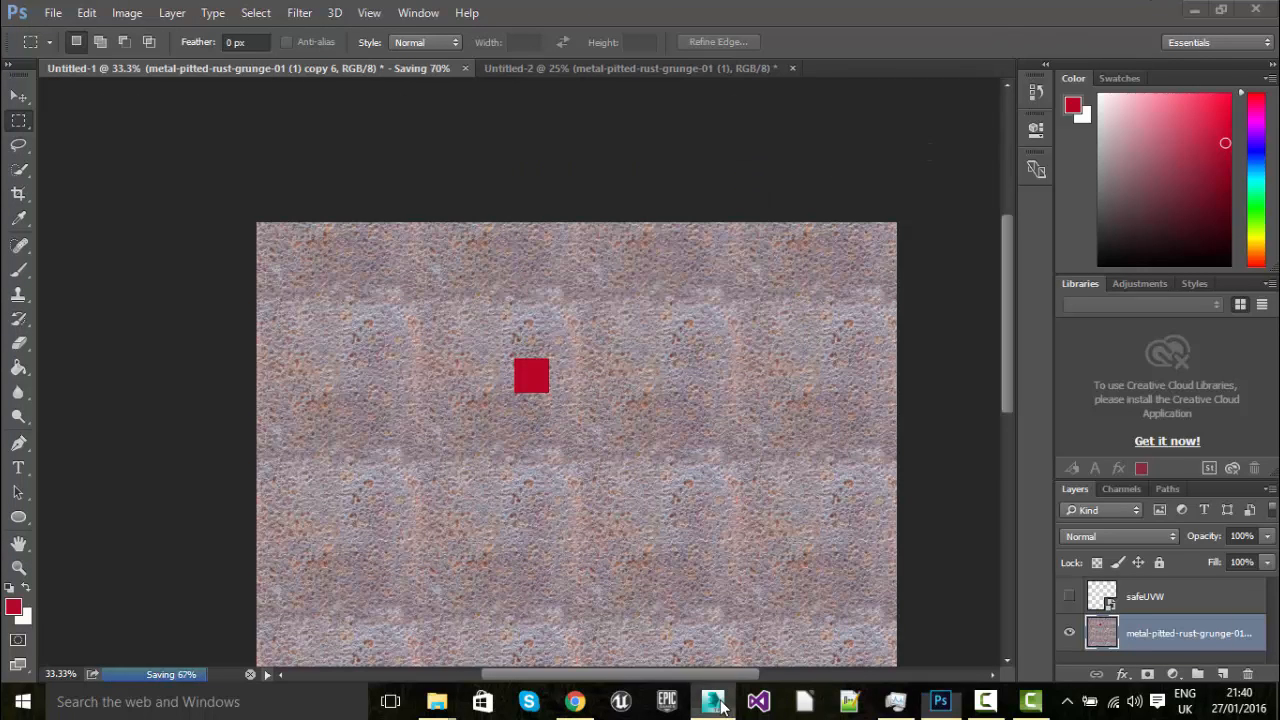
# - Switch to 3ds Max and close the Edit UVWs and Render Map windows covering the safe model
pyautogui.click(712, 701)
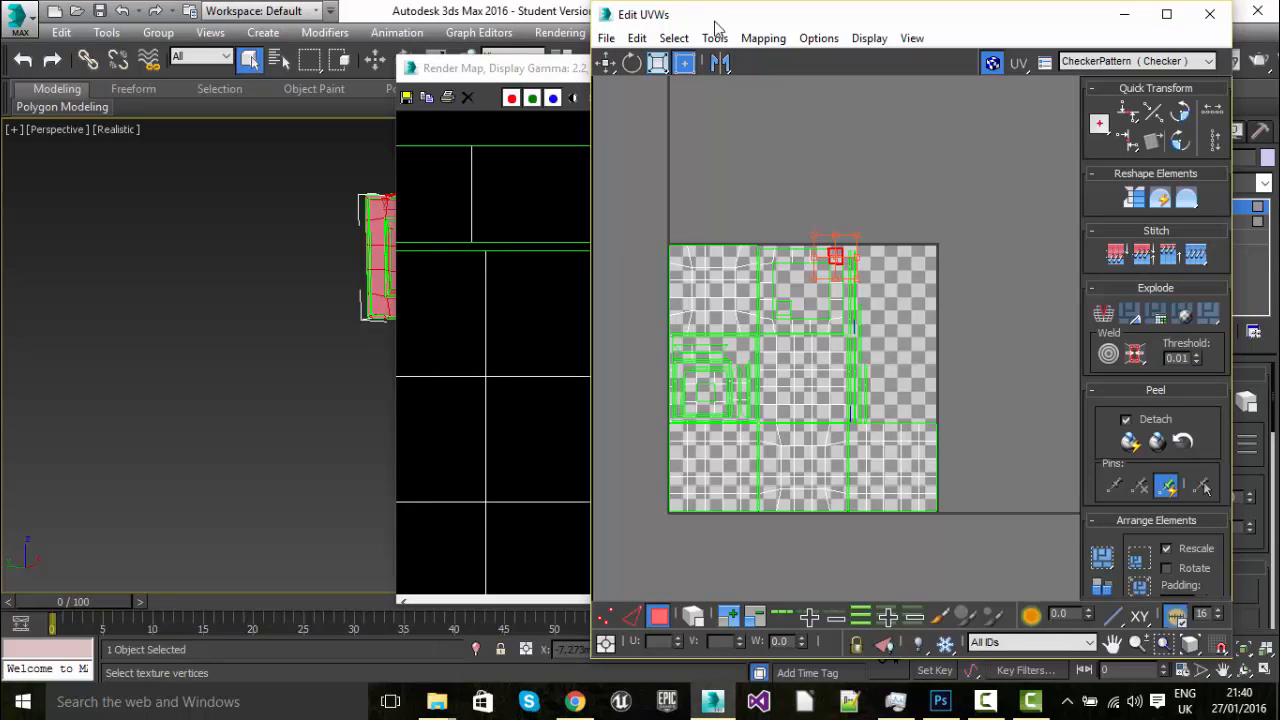
pyautogui.click(1207, 12)
pyautogui.click(866, 68)
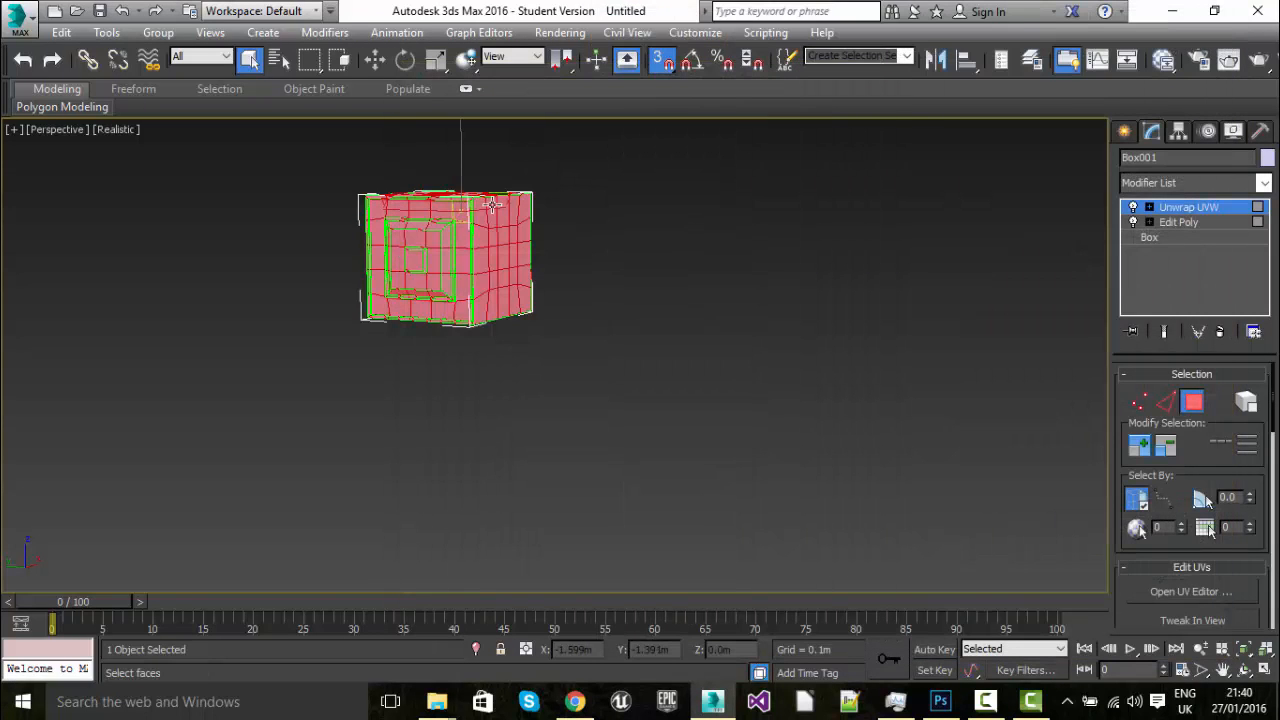
pyautogui.scroll(5, 465, 240)
pyautogui.scroll(-5, 520, 255)
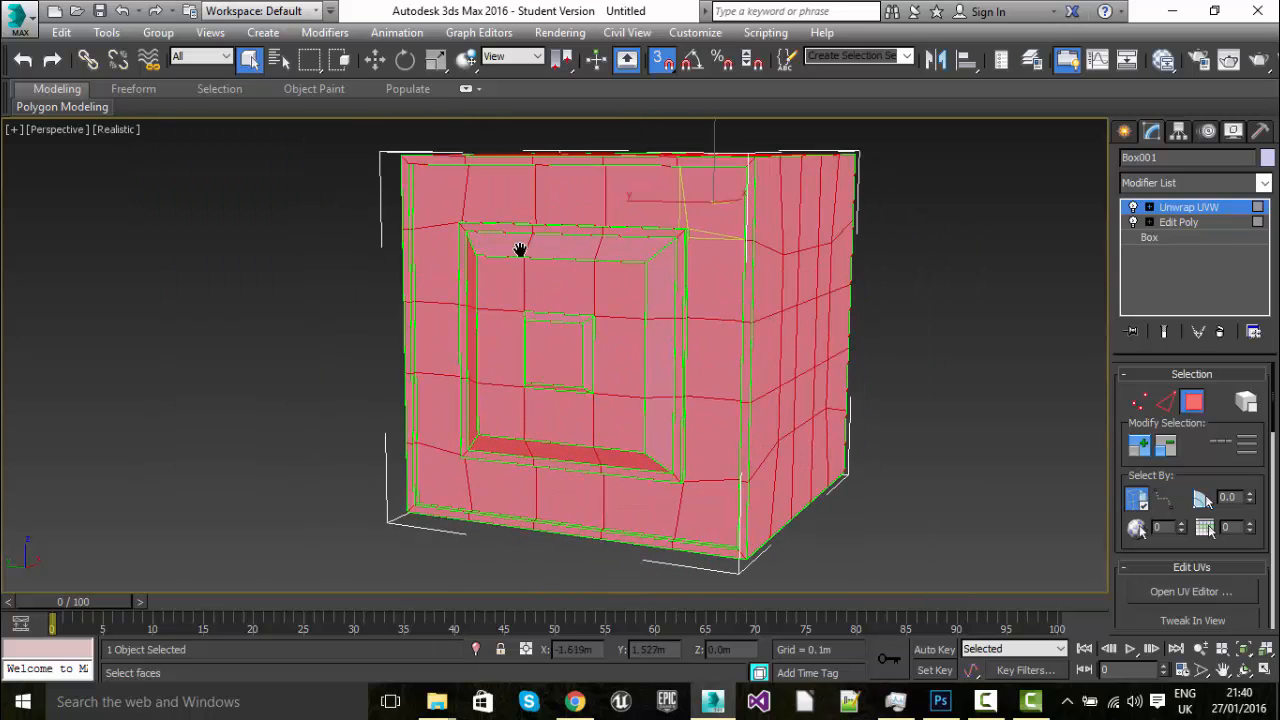
# - Open the Slate Material Editor at full size and add a Standard material to the node view
pyautogui.click(1163, 60)
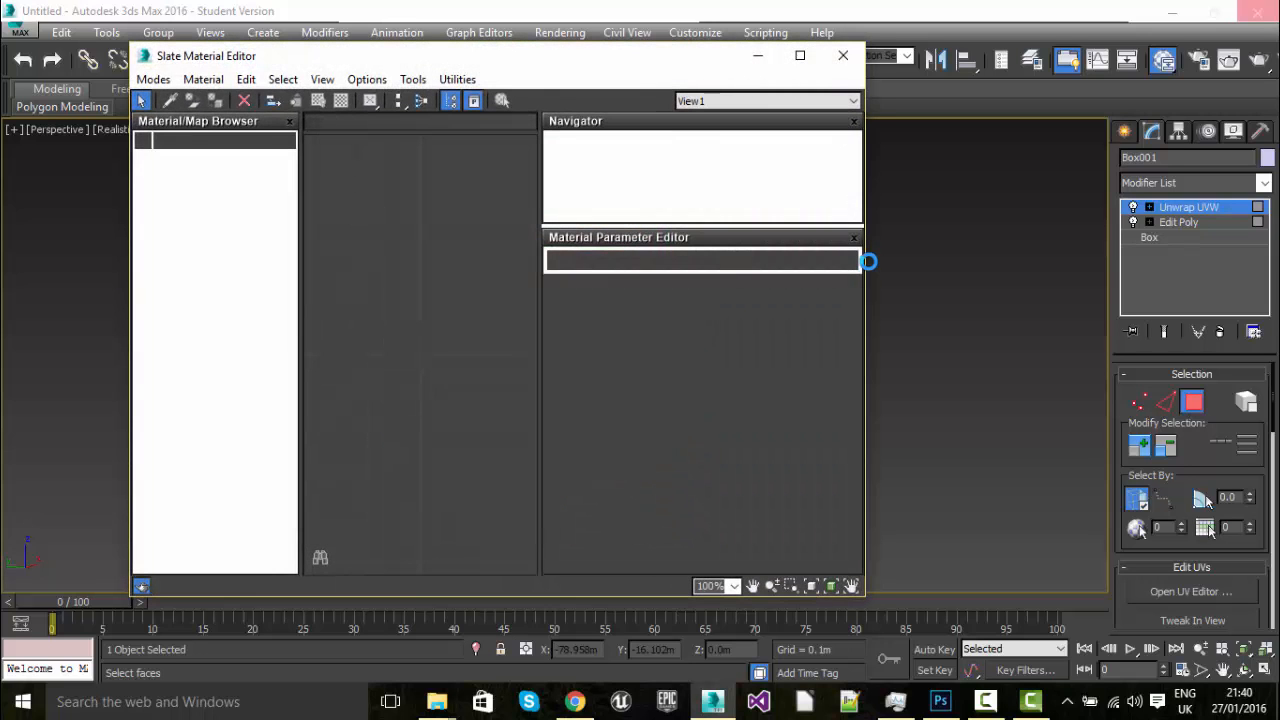
pyautogui.click(800, 55)
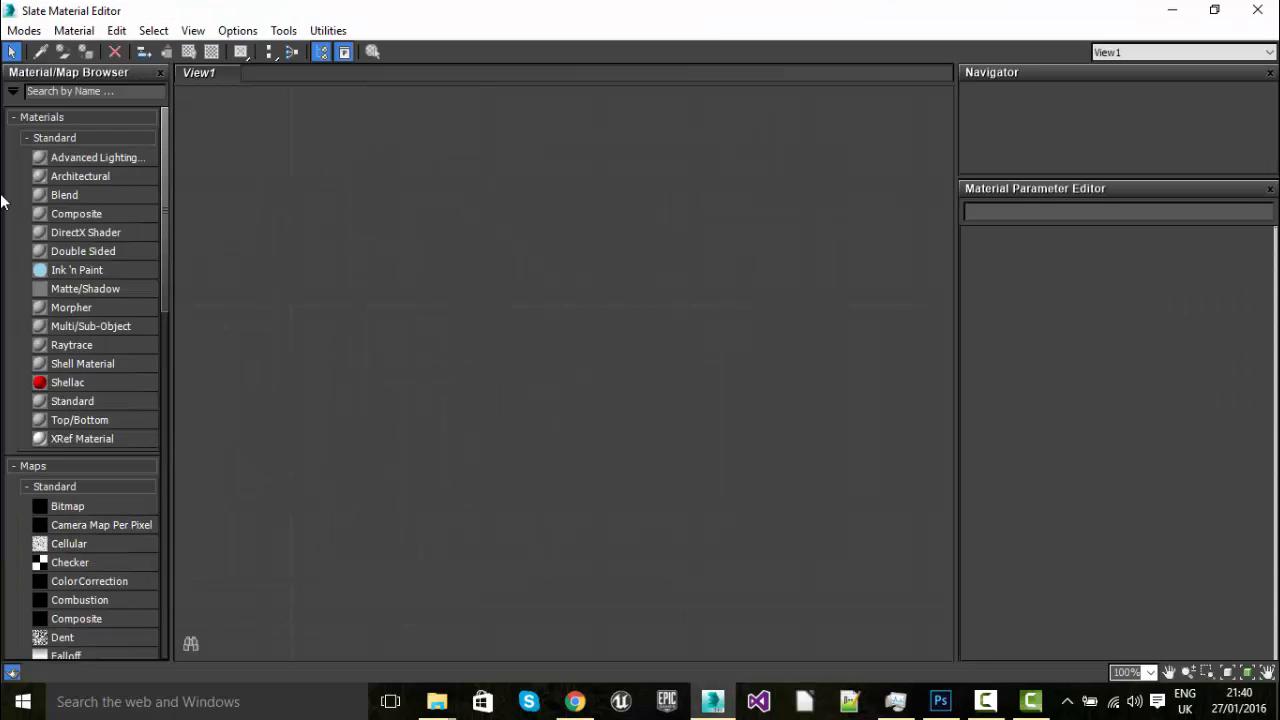
pyautogui.click(84, 397)
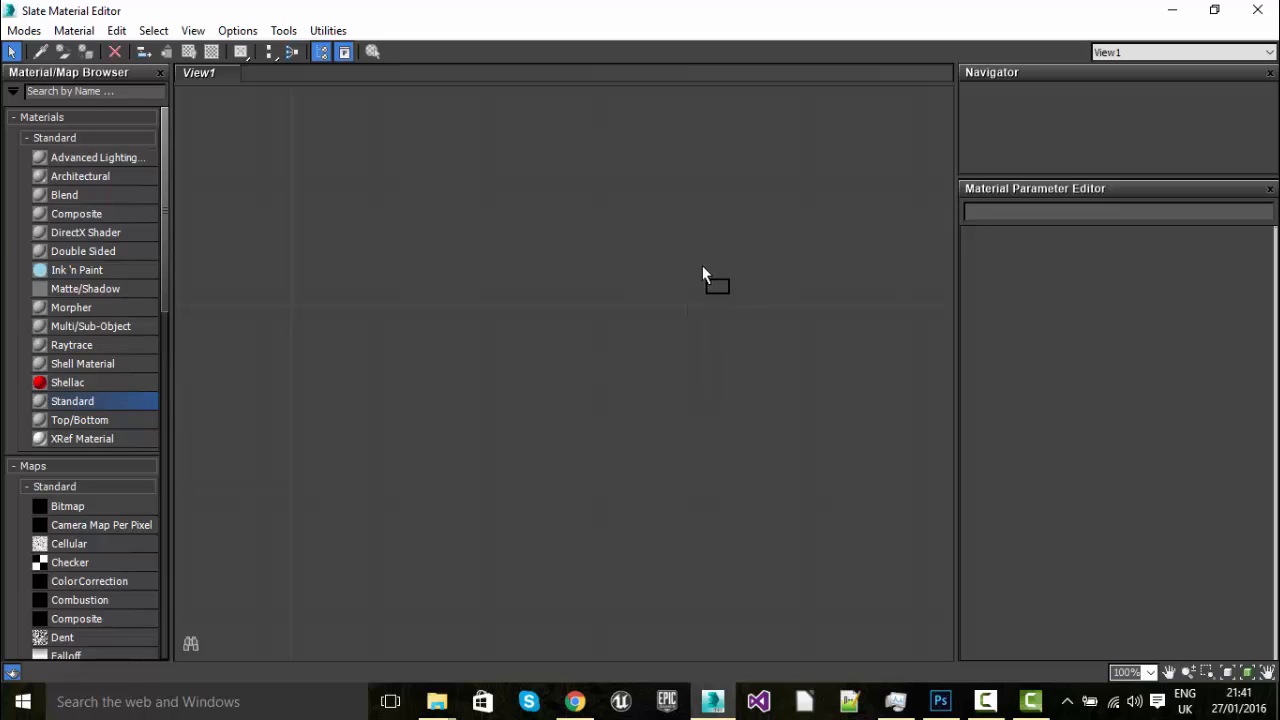
pyautogui.moveTo(631, 247); pyautogui.dragTo(631, 247)
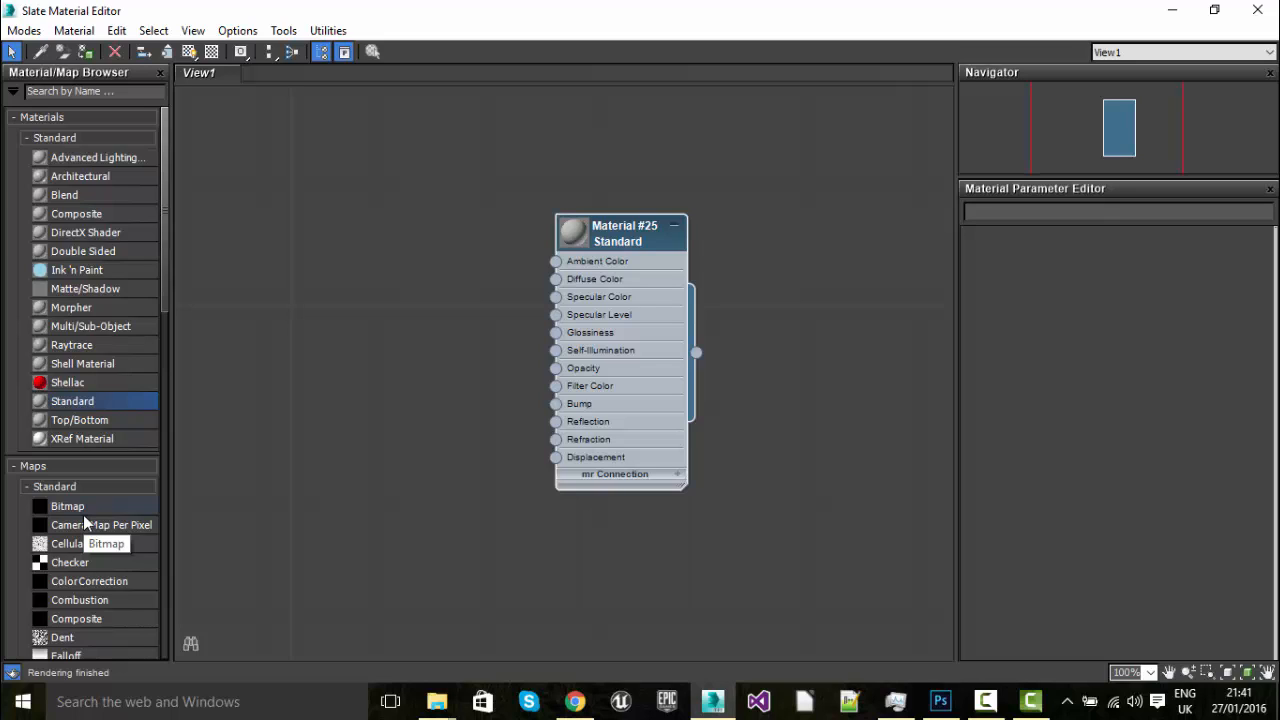
# - Add a Bitmap map to the node view, loading safeTexture from the Desktop's safeText folder
pyautogui.moveTo(68, 512); pyautogui.dragTo(304, 332)
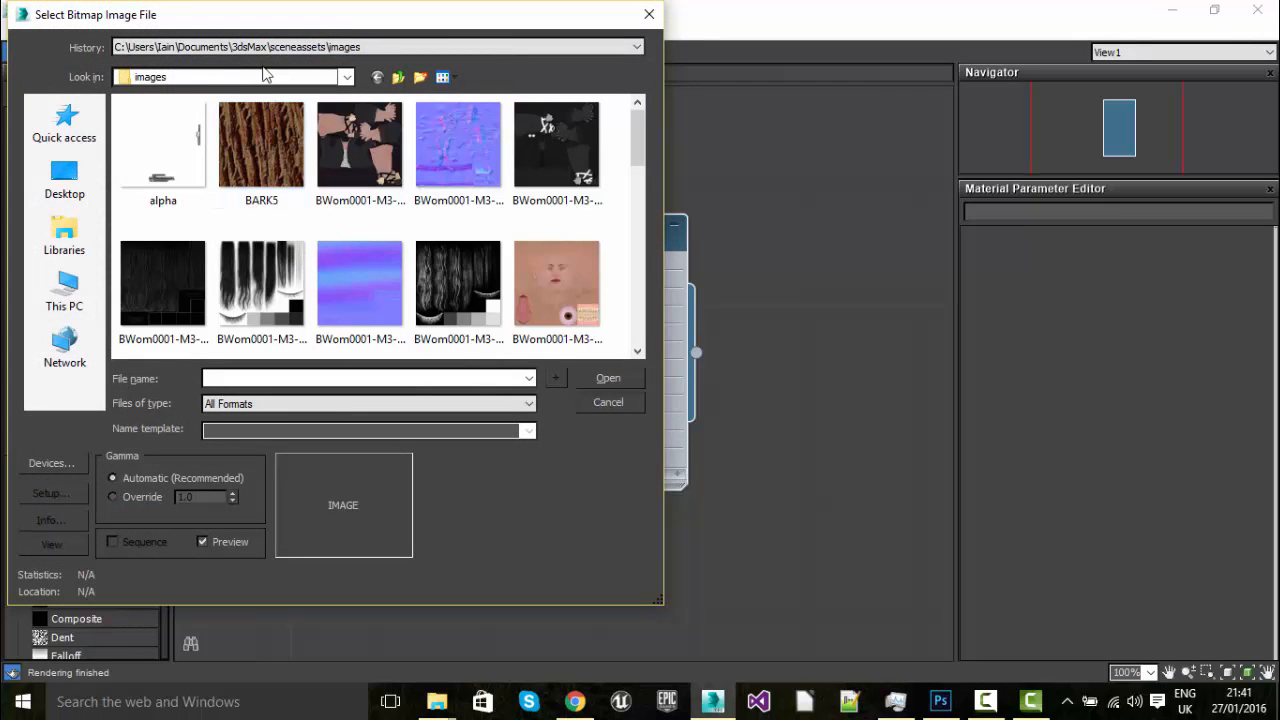
pyautogui.click(63, 178)
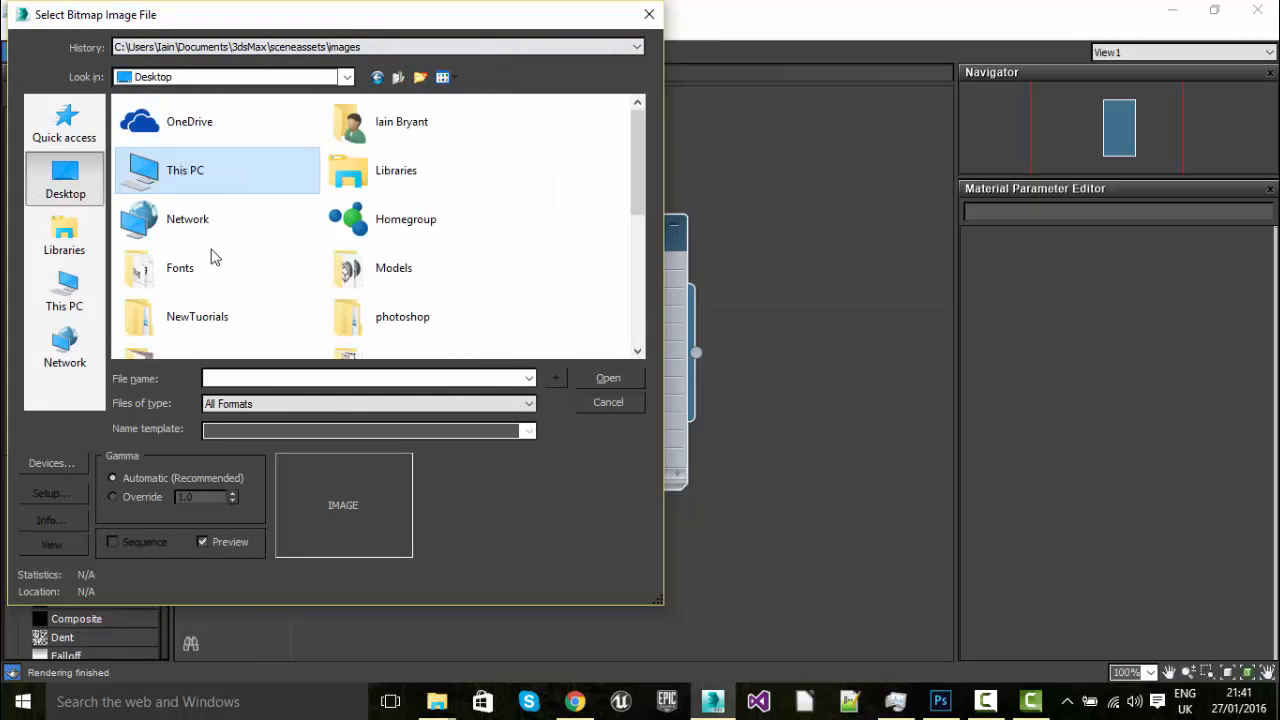
pyautogui.scroll(-5, 340, 278)
pyautogui.scroll(2, 340, 278)
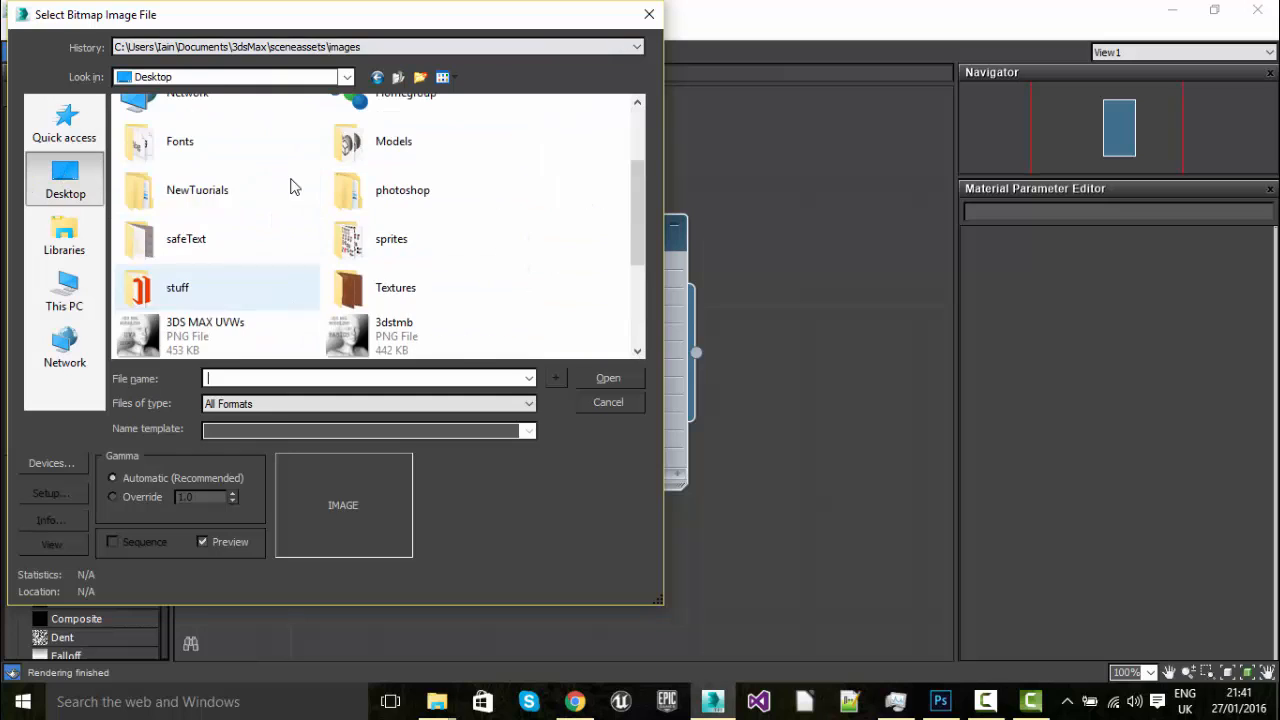
pyautogui.doubleClick(205, 245)
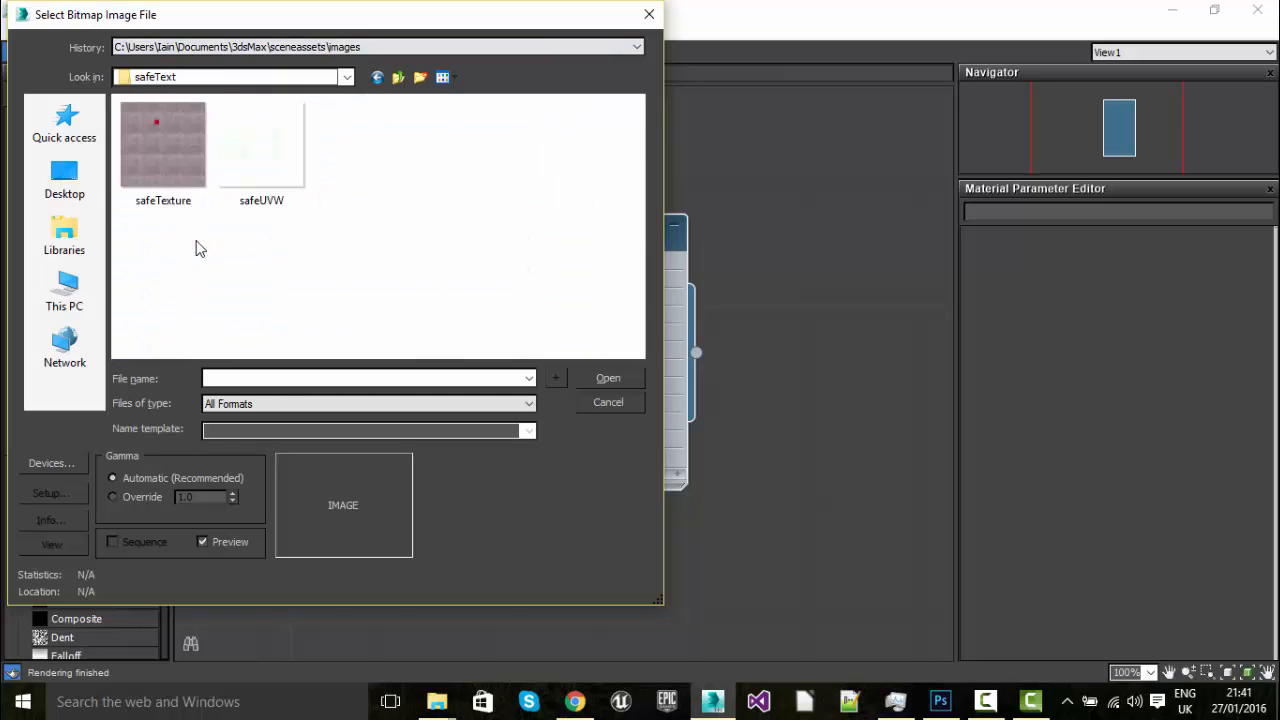
pyautogui.doubleClick(166, 150)
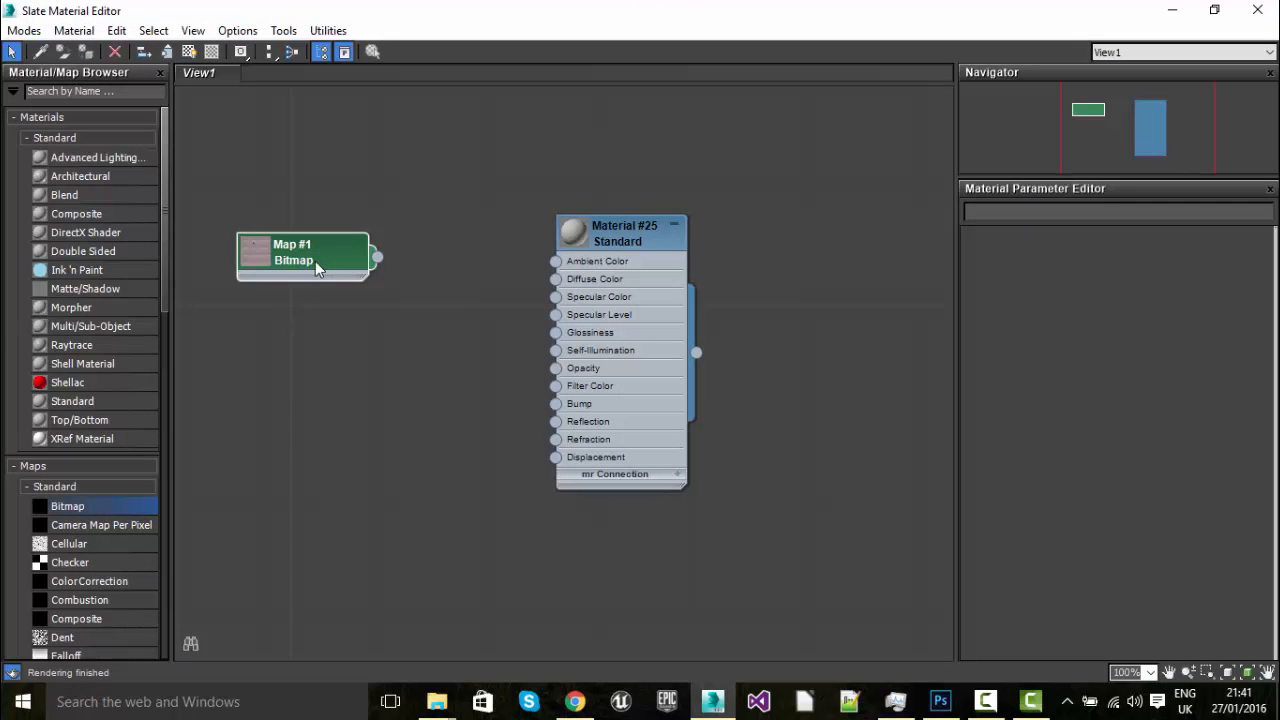
# - Wire the bitmap node to the Standard material's Diffuse Color and minimize the material editor
pyautogui.moveTo(323, 244); pyautogui.dragTo(304, 263)
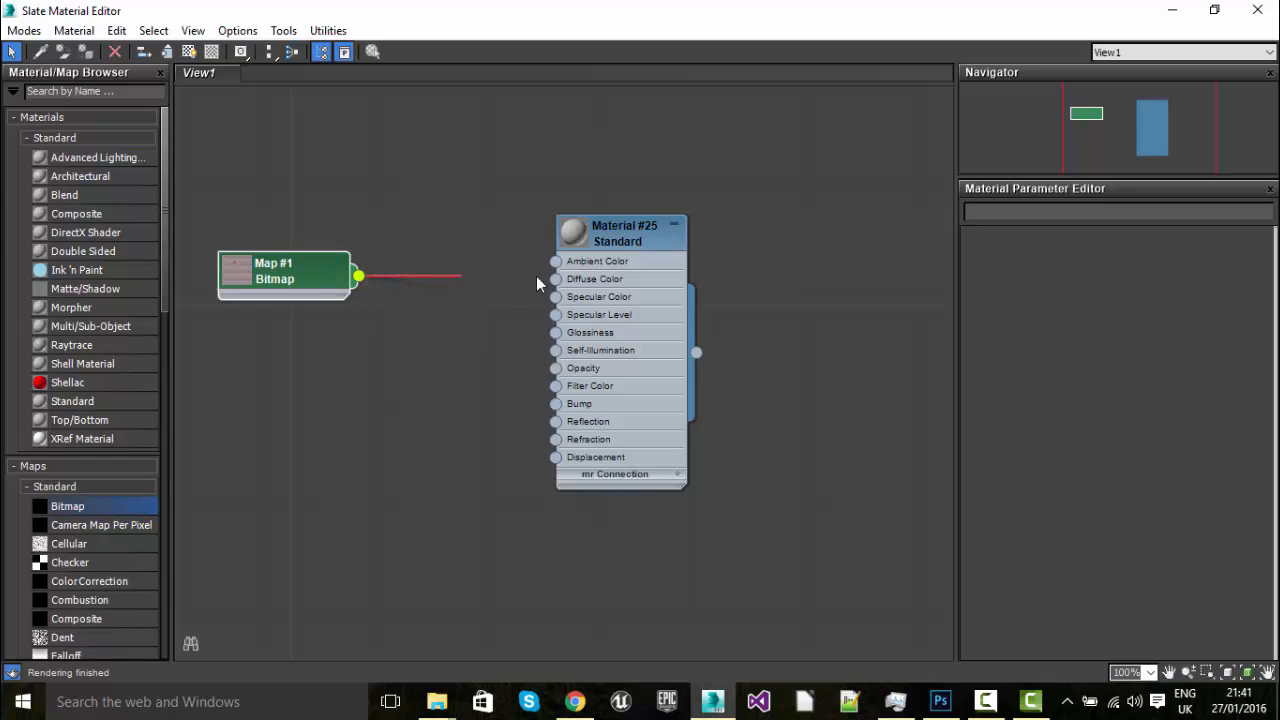
pyautogui.moveTo(536, 276); pyautogui.dragTo(561, 287)
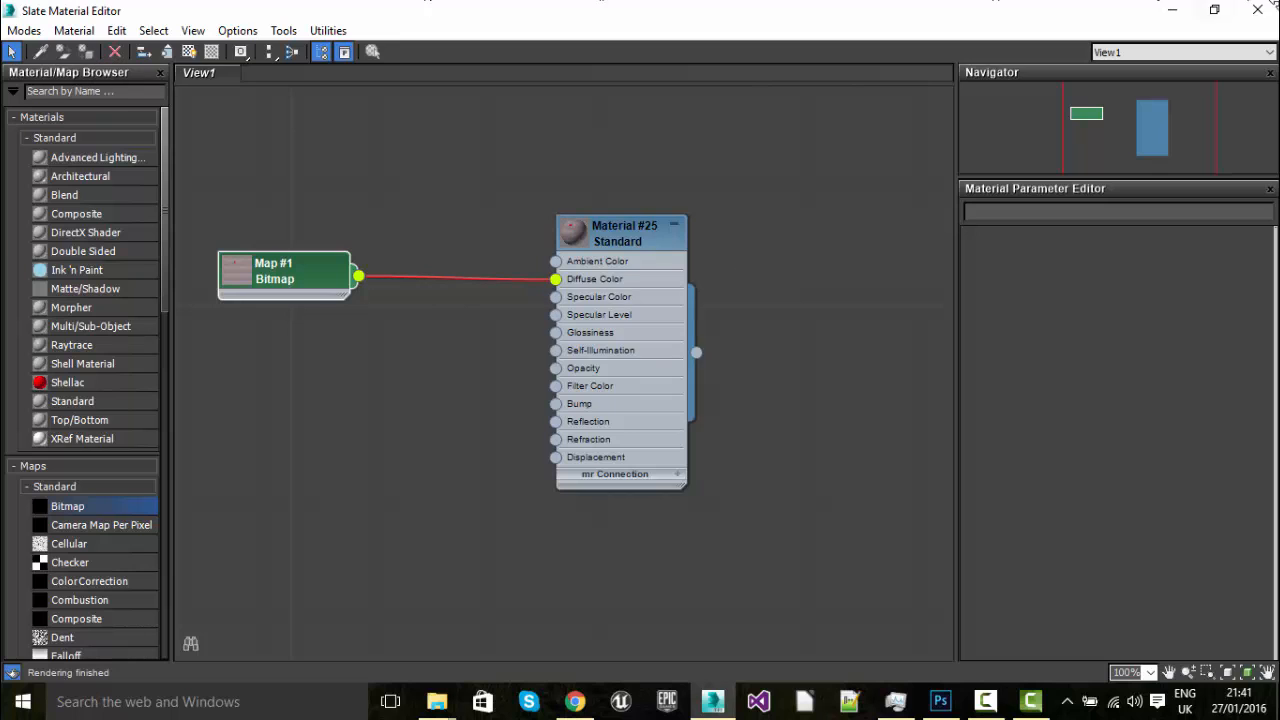
pyautogui.click(1174, 11)
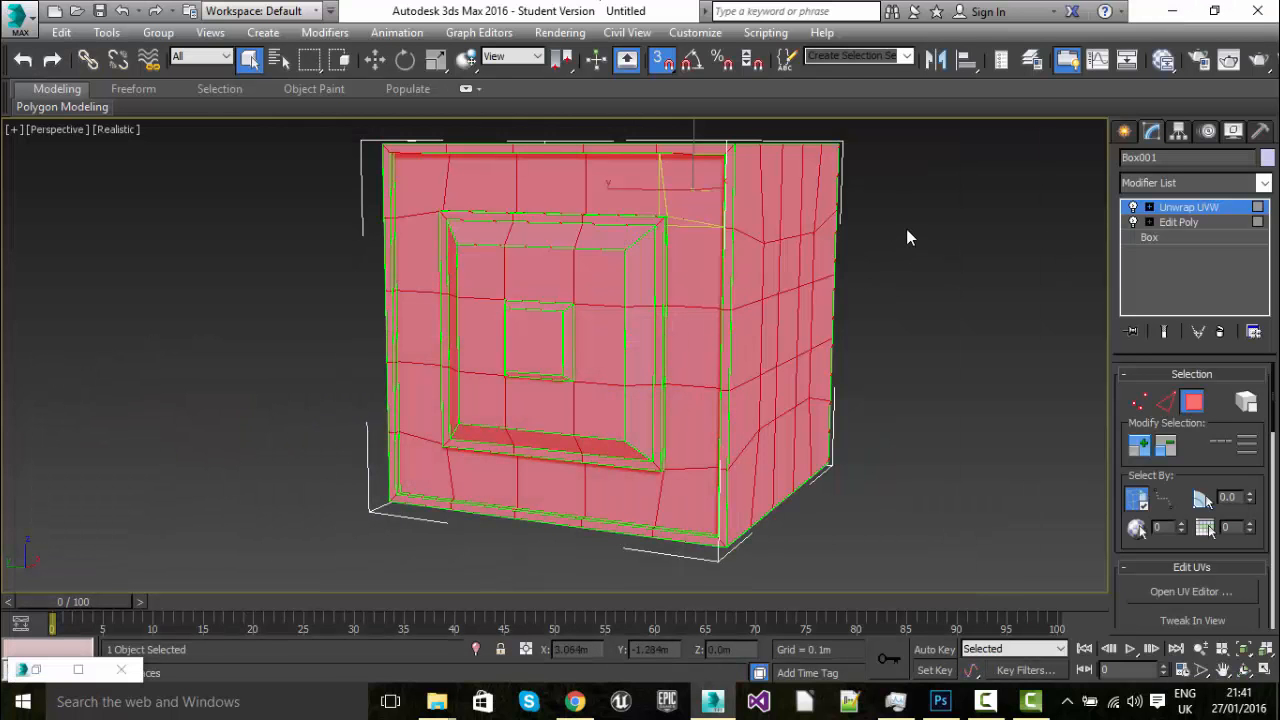
# - Select all faces of the safe and assign the textured Standard material to the selection
pyautogui.scroll(-4, 906, 229)
pyautogui.moveTo(651, 163); pyautogui.dragTo(980, 357)
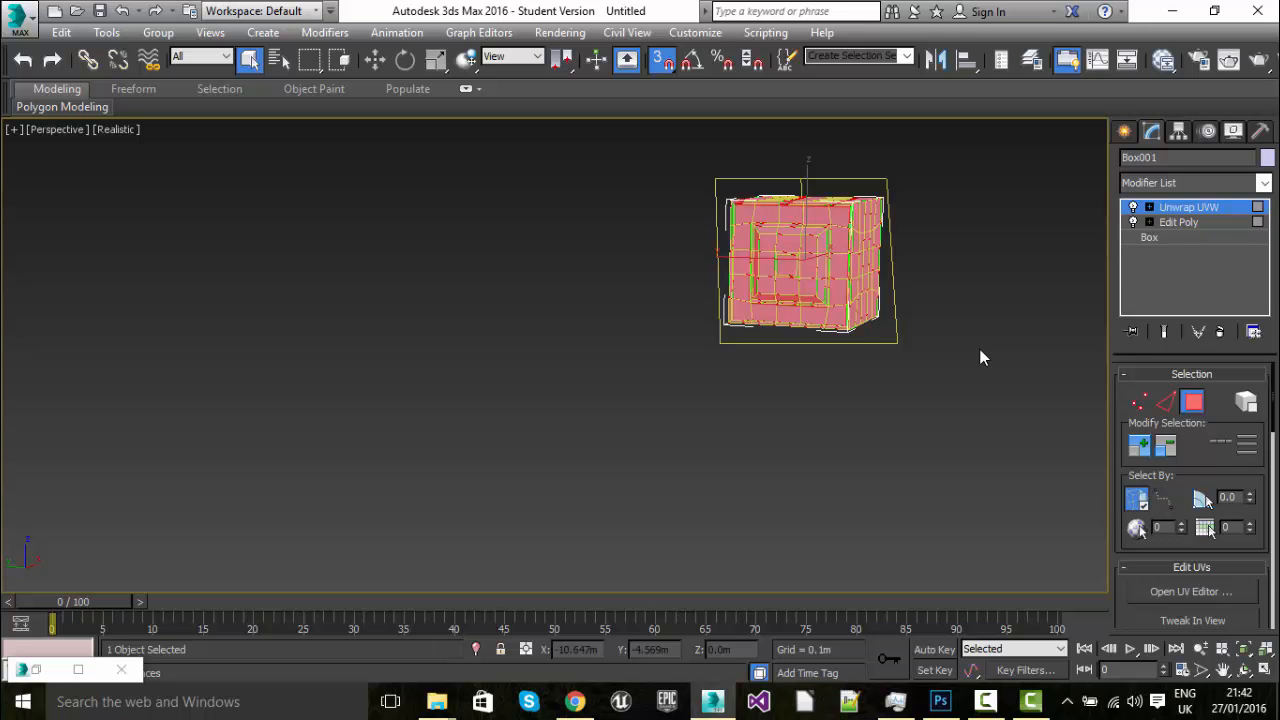
pyautogui.click(1163, 61)
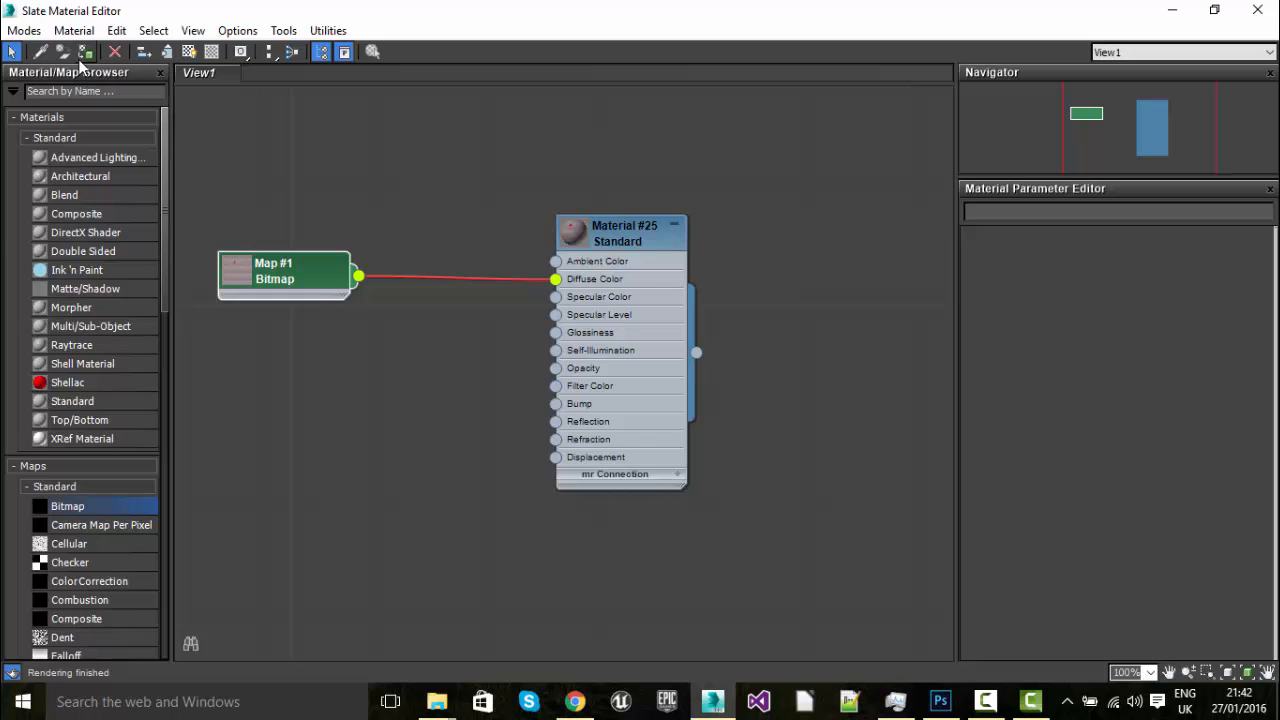
pyautogui.click(87, 57)
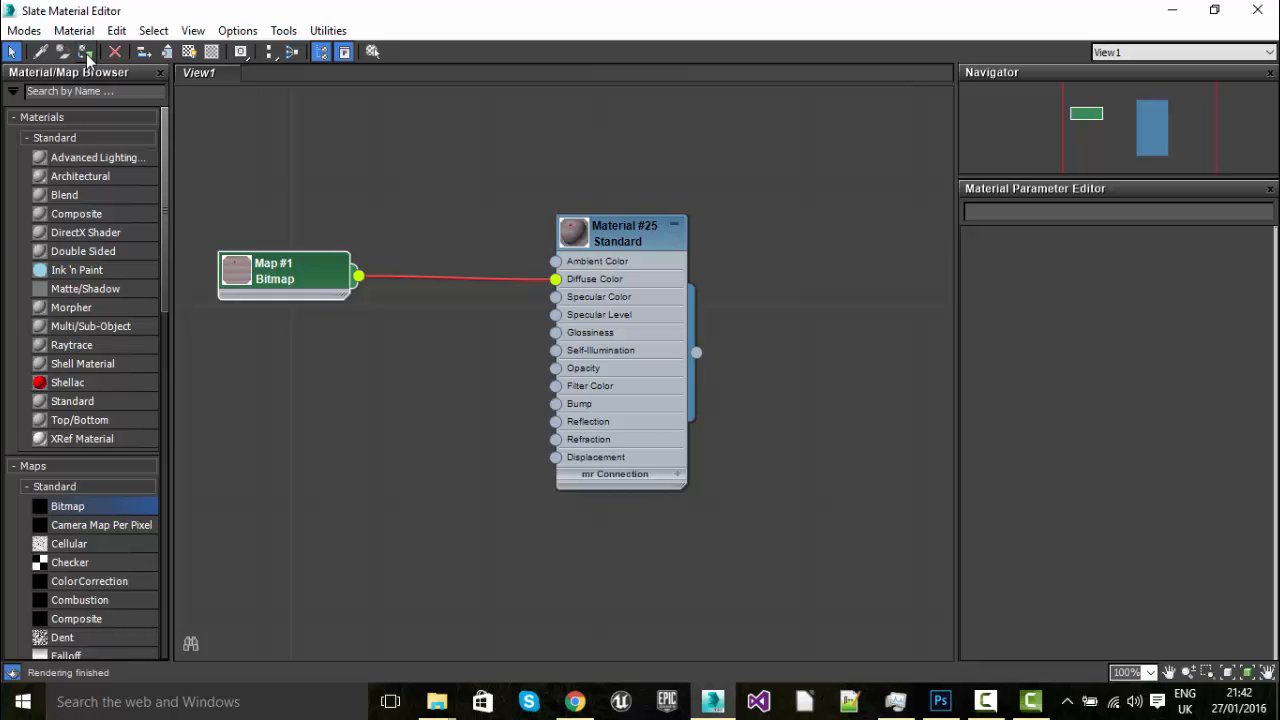
pyautogui.click(1172, 10)
# - Render the safe in the Perspective viewport, framed close up with its front, top and side in view
pyautogui.scroll(5, 834, 306)
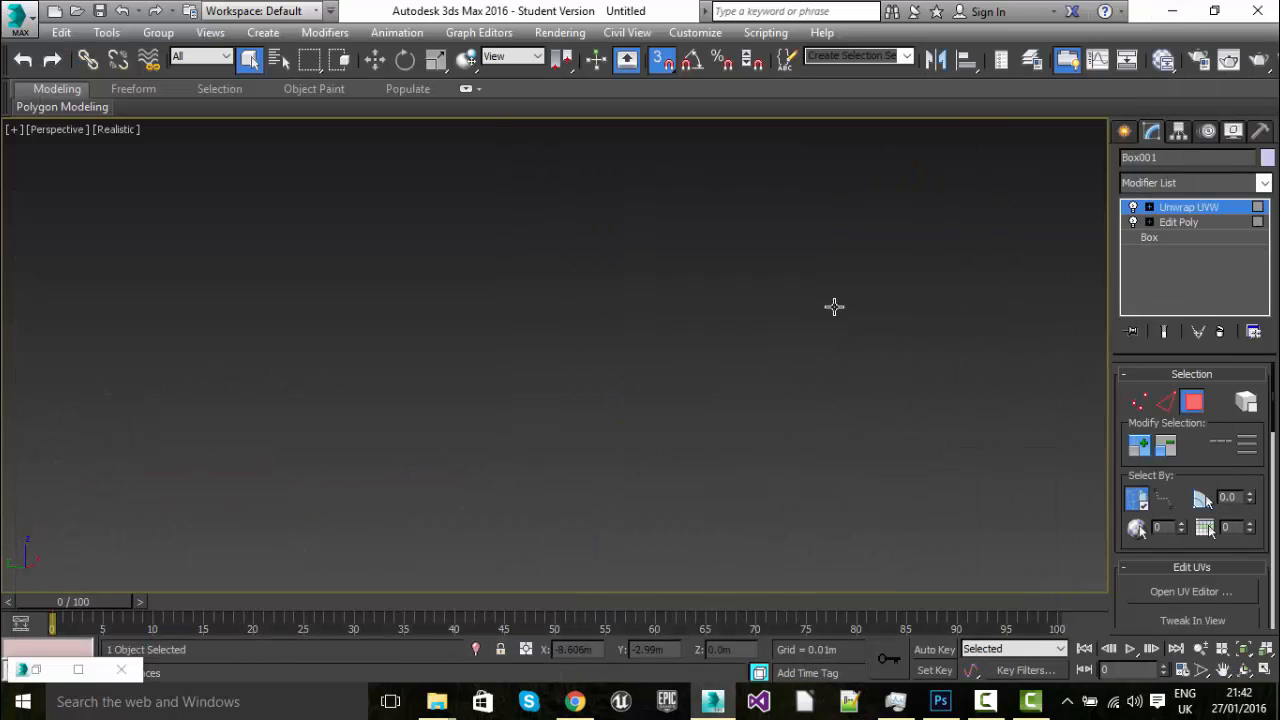
pyautogui.keyDown('alt'); pyautogui.moveTo(818, 259); pyautogui.dragTo(763, 310, button='middle'); pyautogui.keyUp('alt')
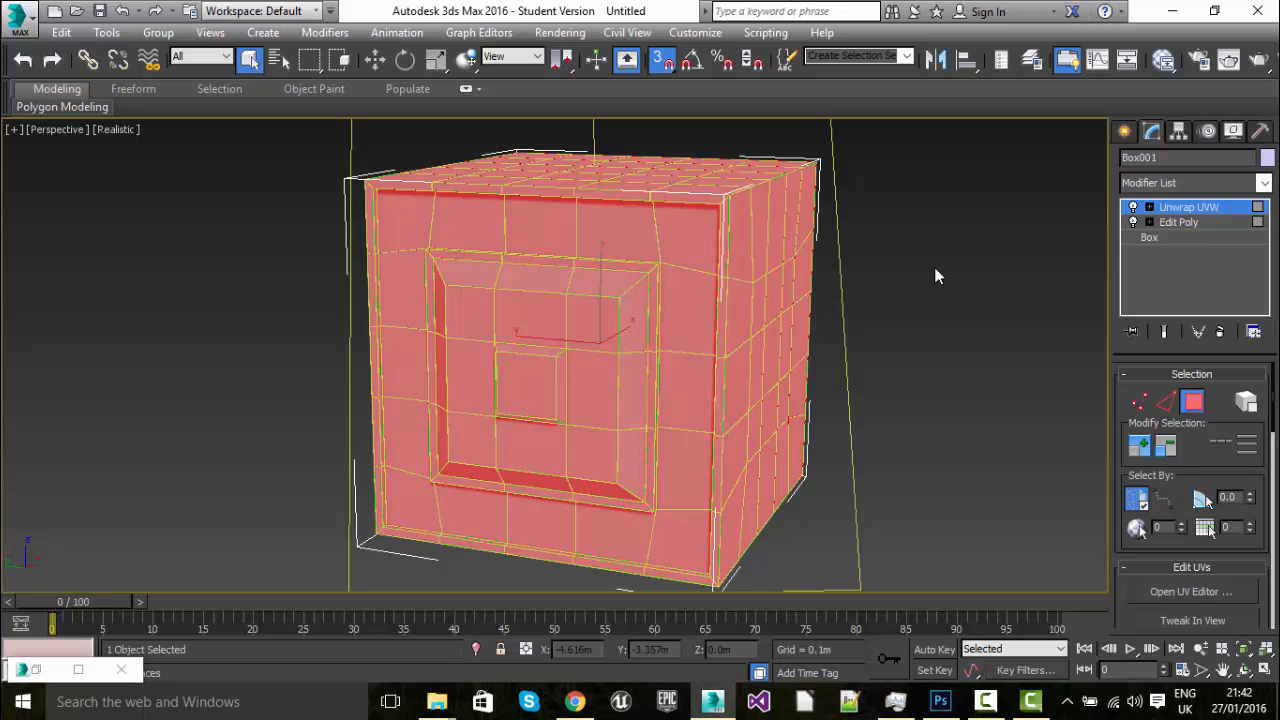
pyautogui.click(584, 33)
pyautogui.click(594, 47)
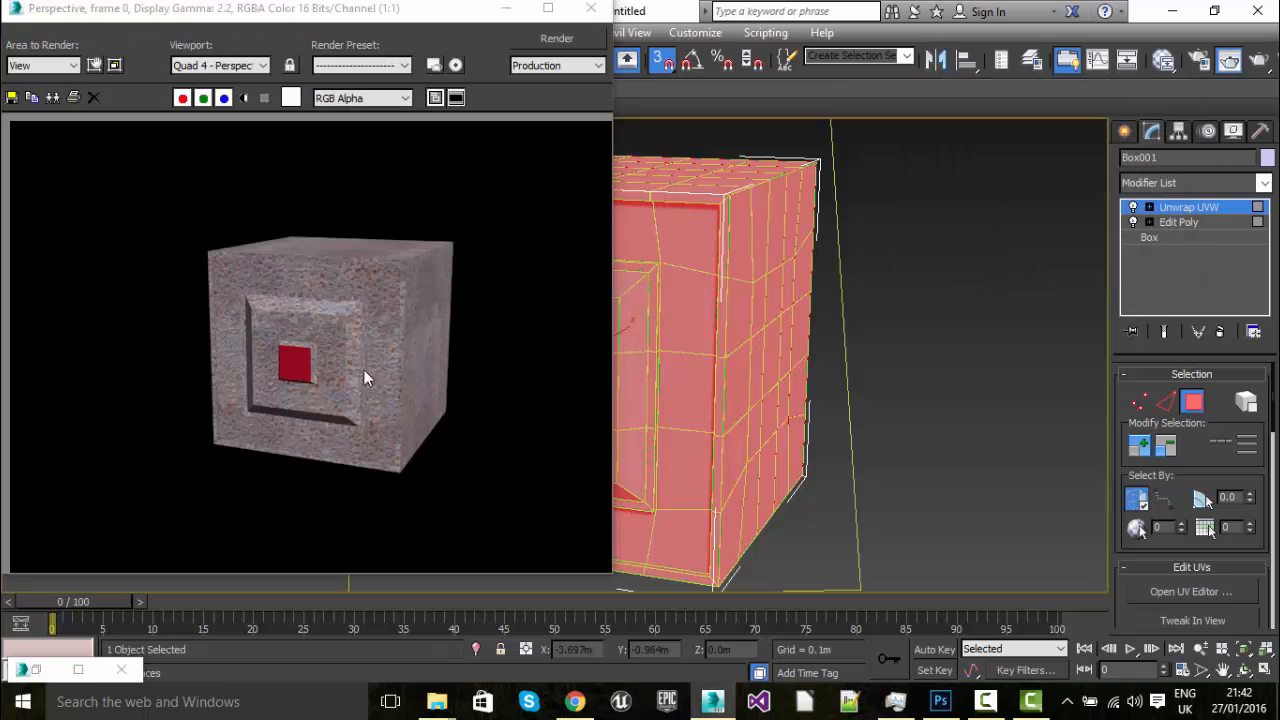
# - Examine the rusty surface and the red square on the rendered safe, enlarged in the maximized render window
pyautogui.scroll(2, 337, 378)
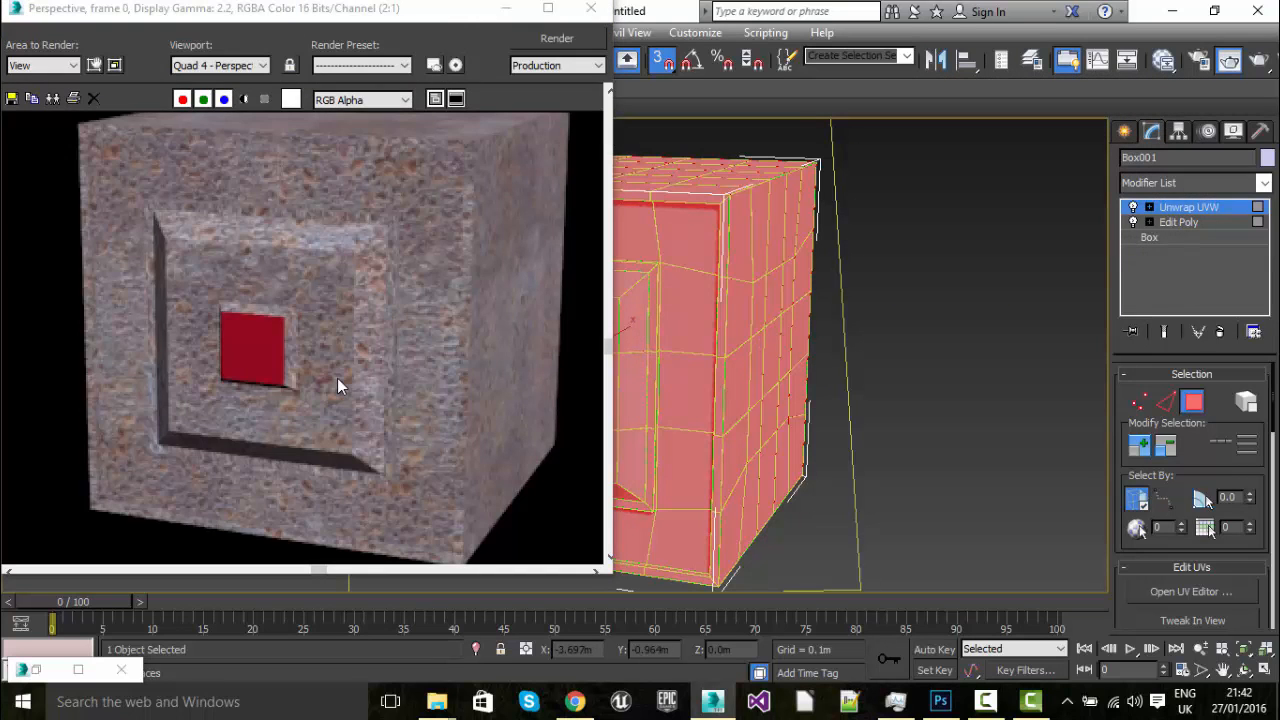
pyautogui.scroll(-2, 337, 378)
pyautogui.scroll(1, 337, 378)
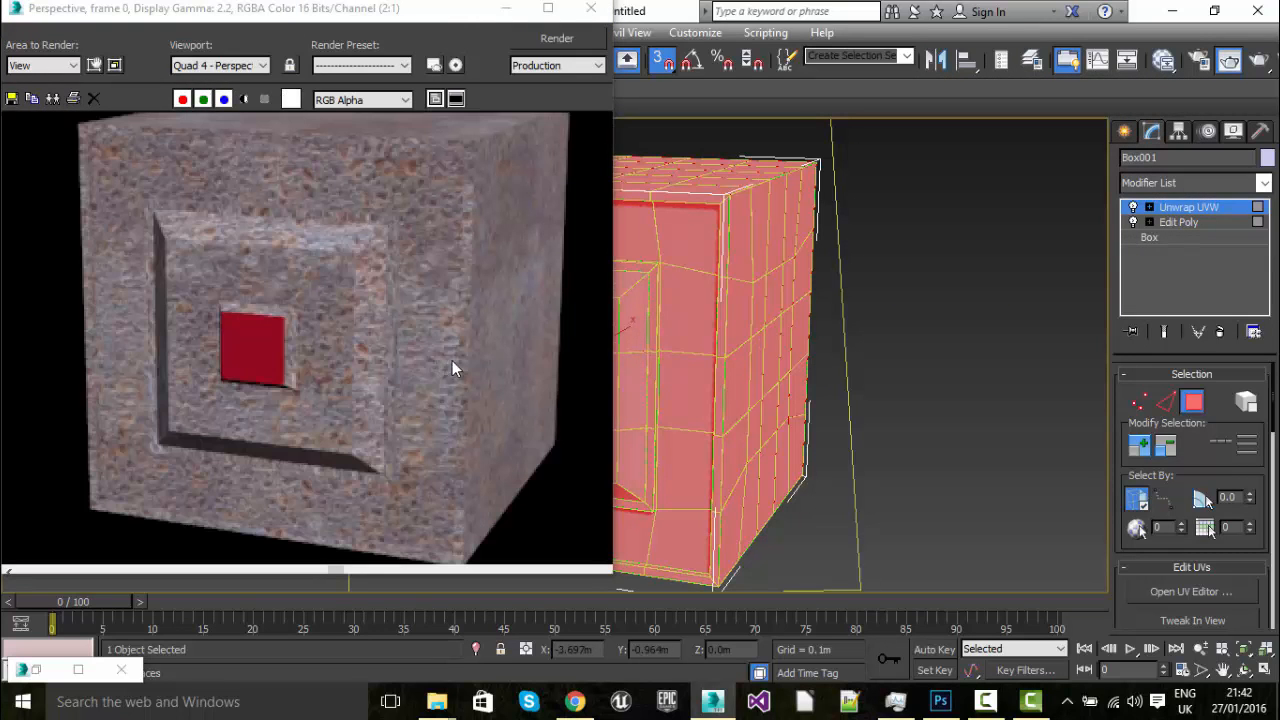
pyautogui.click(548, 8)
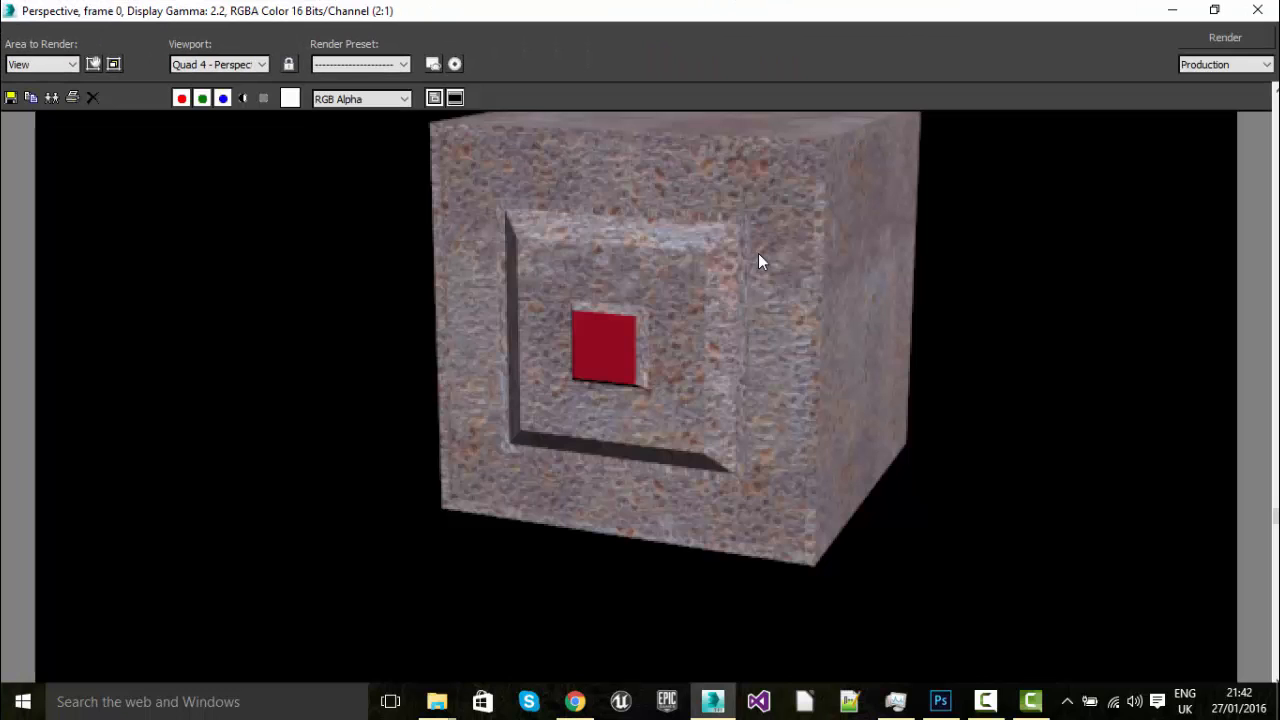
pyautogui.scroll(-1, 758, 253)
pyautogui.scroll(1, 654, 420)
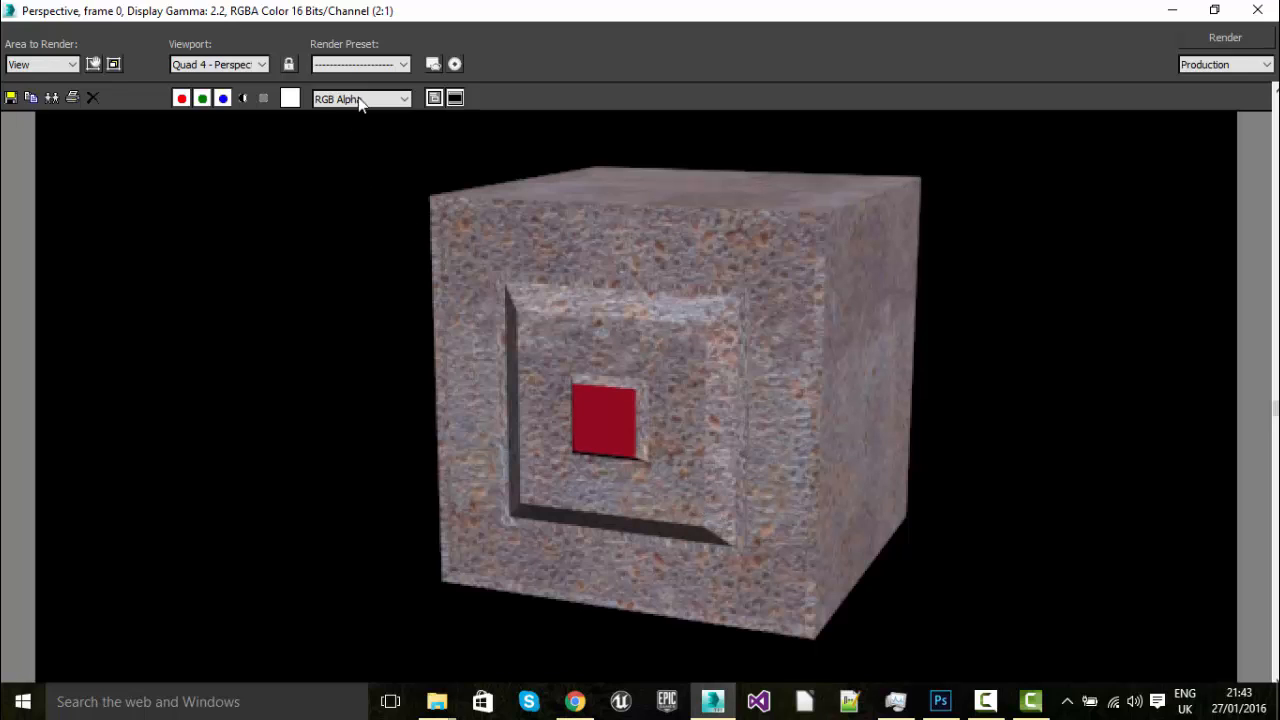
# - Load all categories of the mental.ray.photometric.lighting.with.gi render preset and close the render window
pyautogui.click(381, 63)
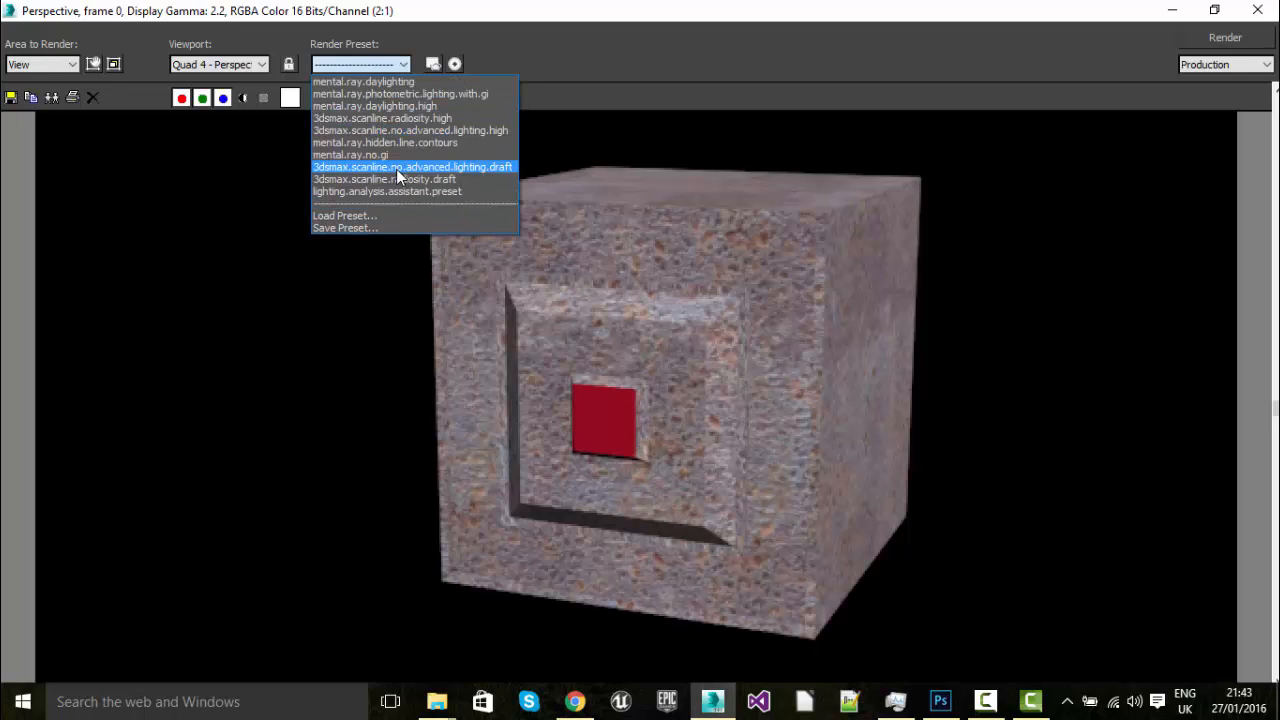
pyautogui.click(429, 94)
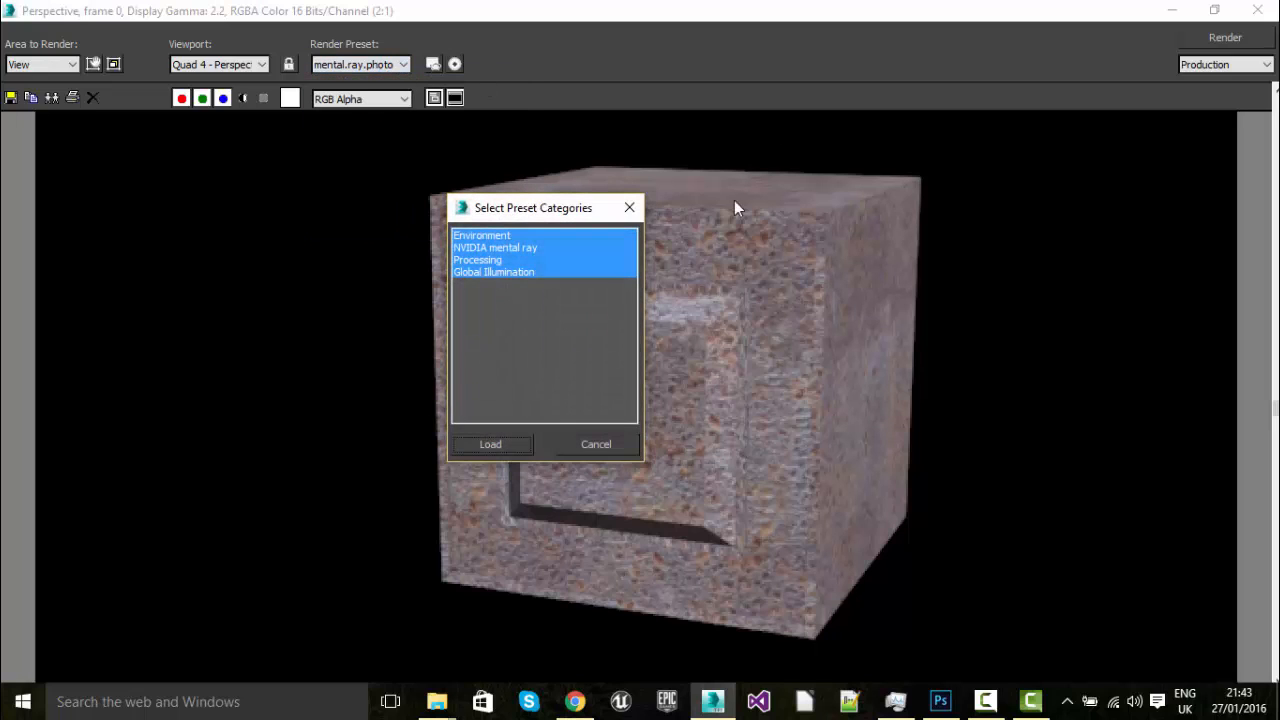
pyautogui.click(526, 445)
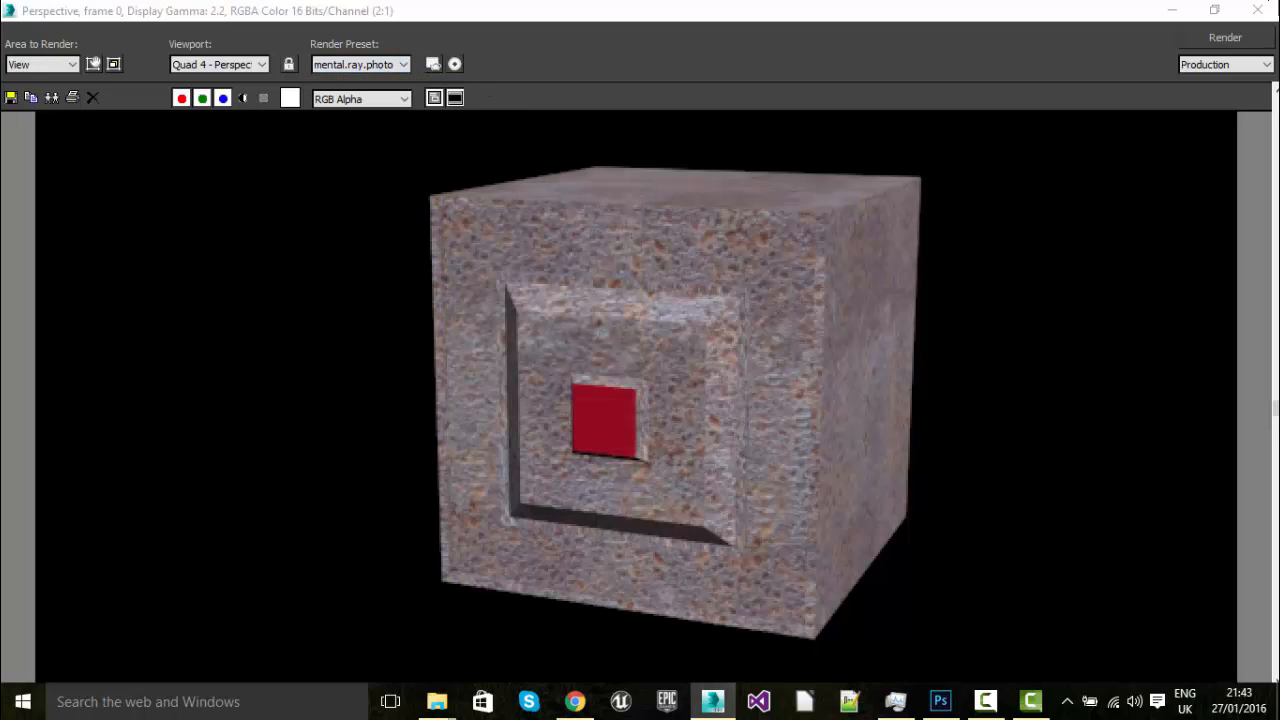
pyautogui.click(1261, 12)
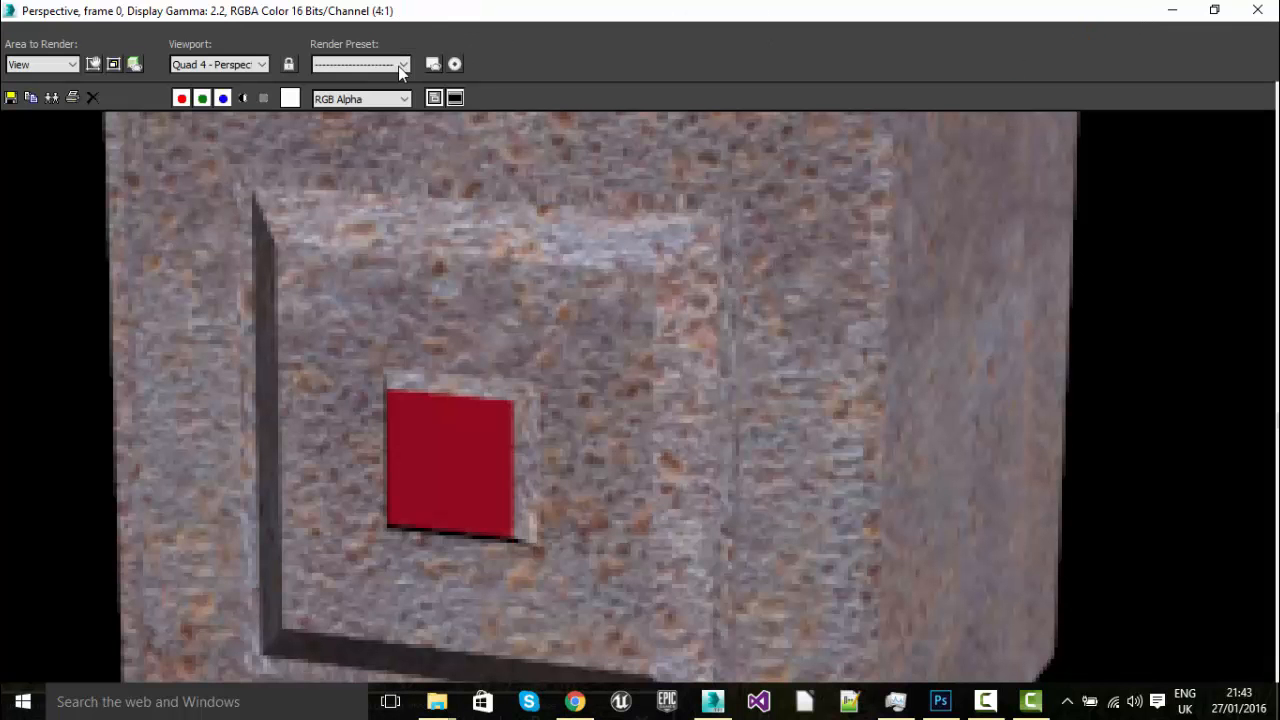
# - Load the 3dsmax.scanline.radiosity.draft render preset and render the Perspective view of the safe again
pyautogui.click(401, 66)
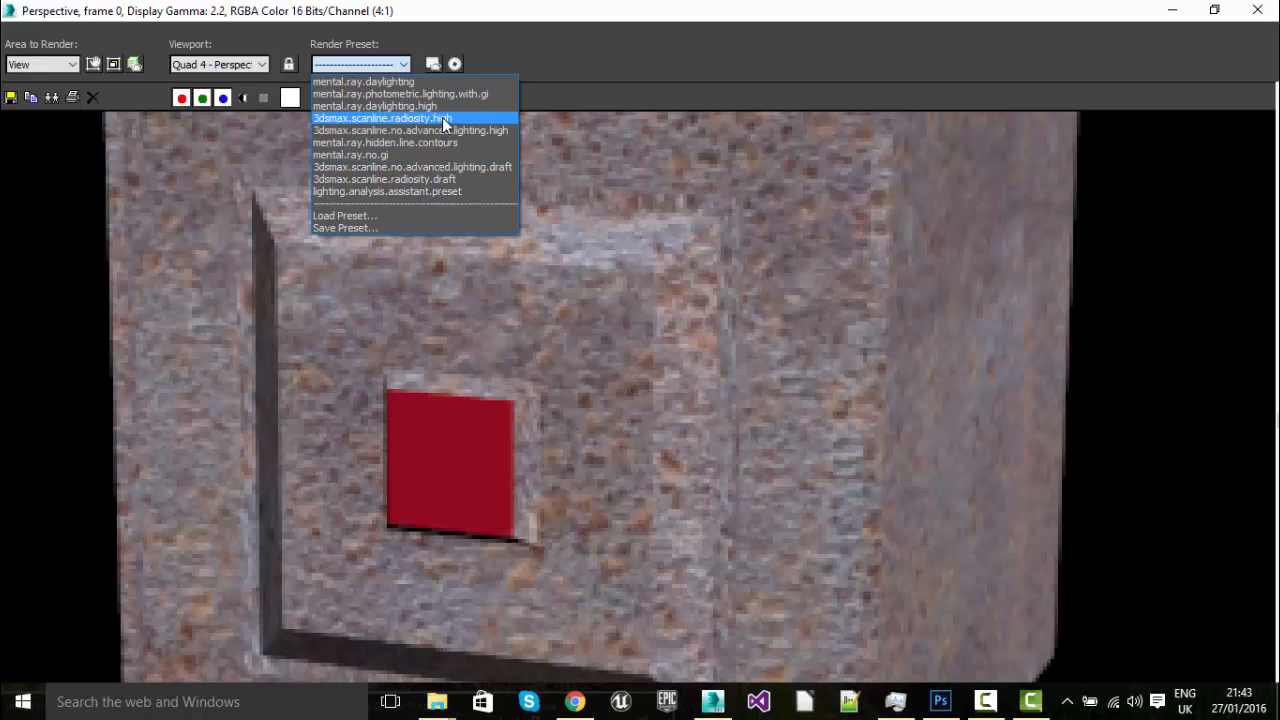
pyautogui.click(460, 184)
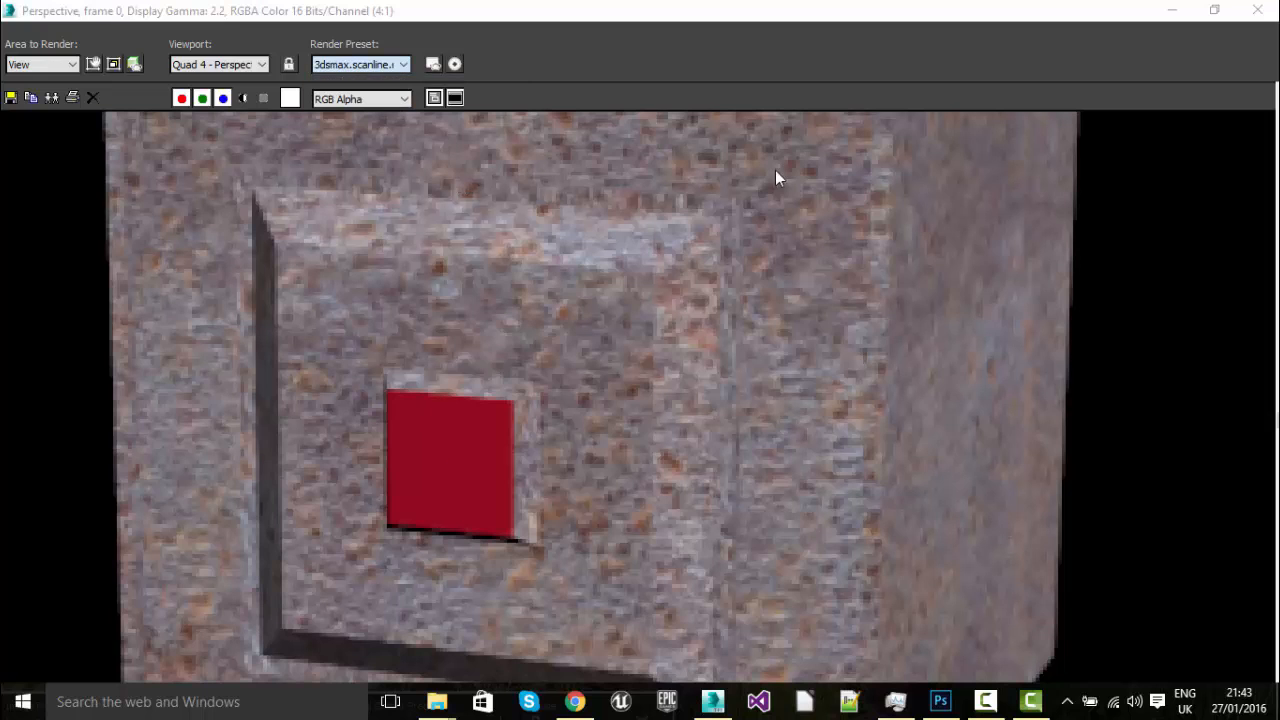
pyautogui.click(472, 442)
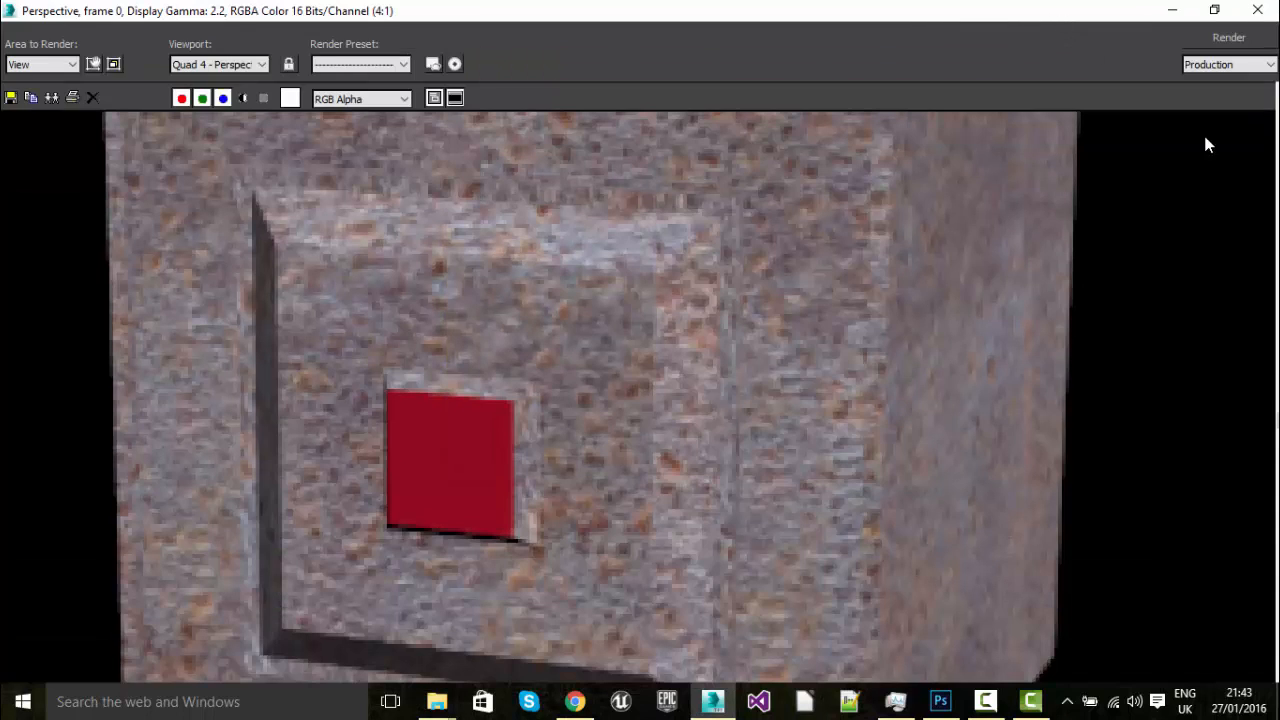
pyautogui.click(1242, 44)
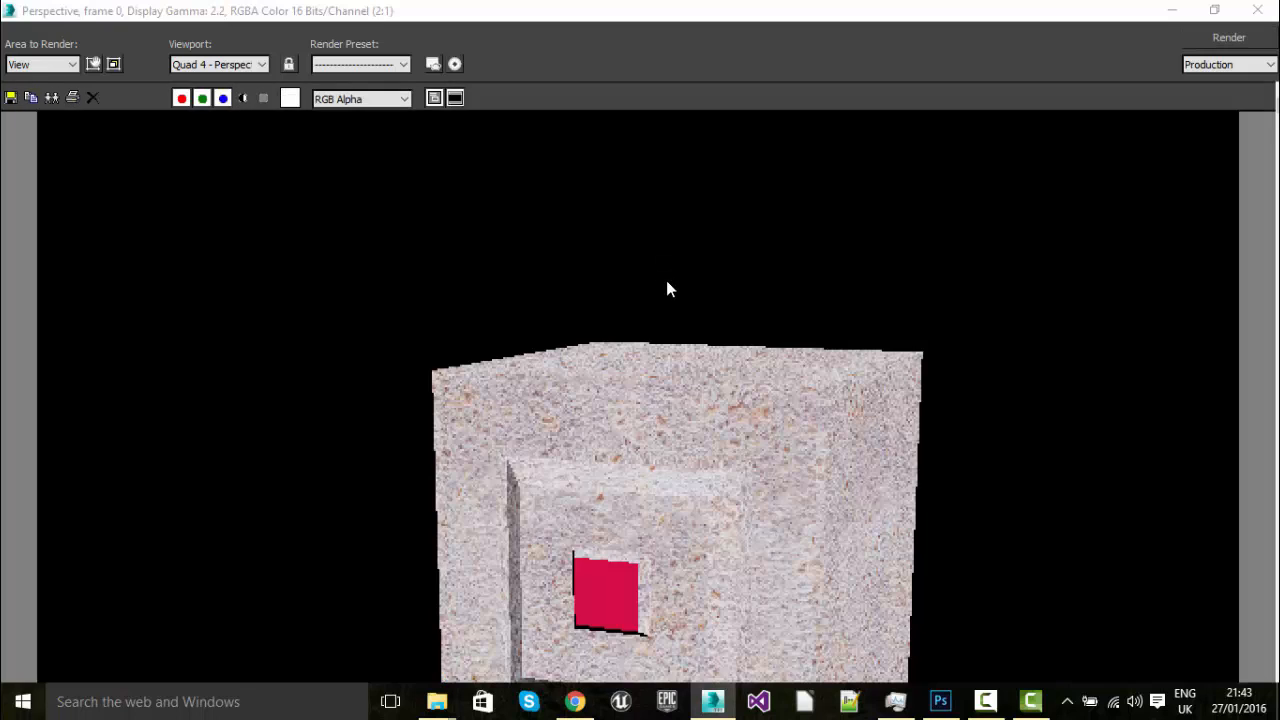
# - Load all categories of the mental.ray.daylighting.high render preset and close the render window
pyautogui.click(392, 64)
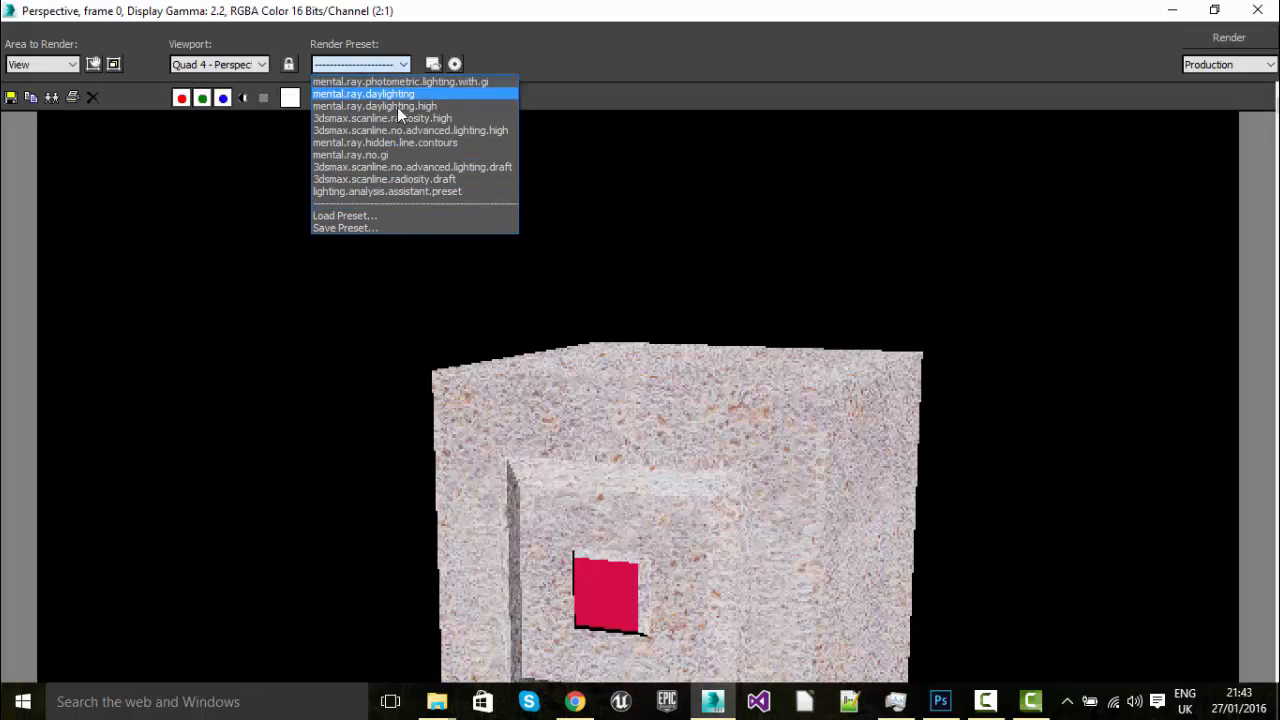
pyautogui.click(397, 107)
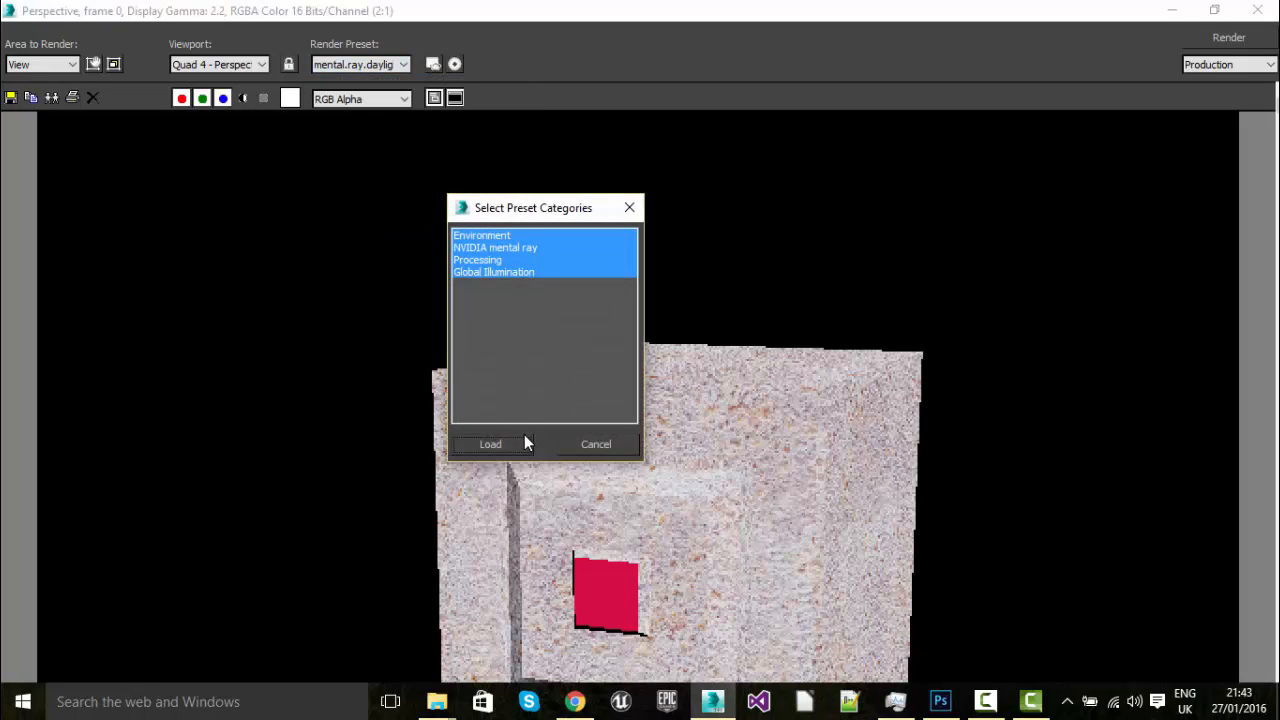
pyautogui.click(522, 436)
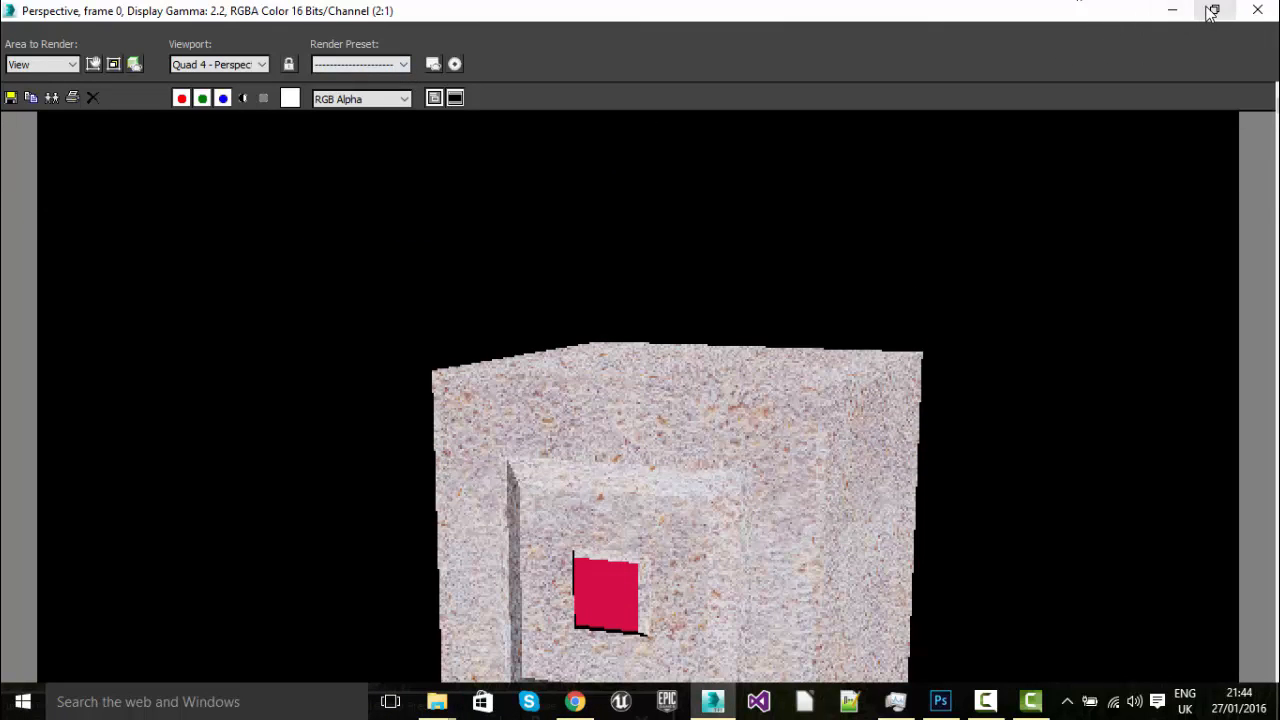
pyautogui.click(1265, 5)
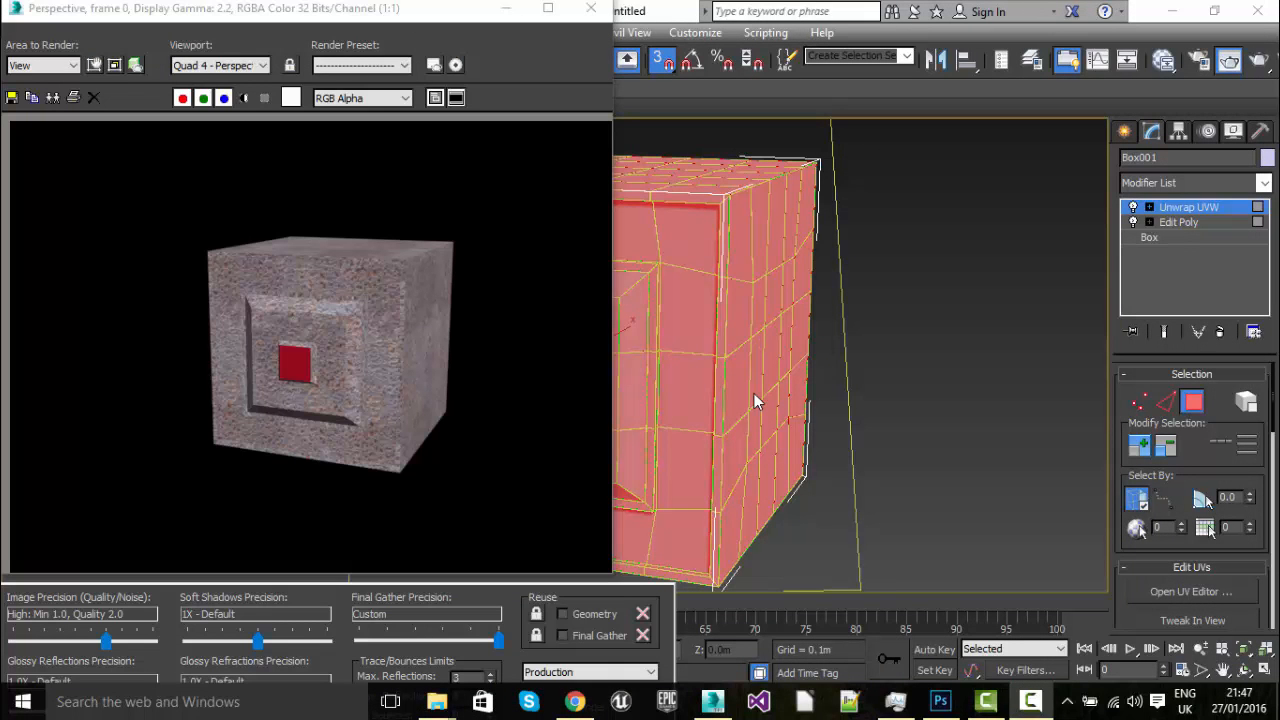
# - Load all categories of the mental.ray.daylighting render preset and inspect the rendered safe at 2:1 magnification
pyautogui.click(373, 64)
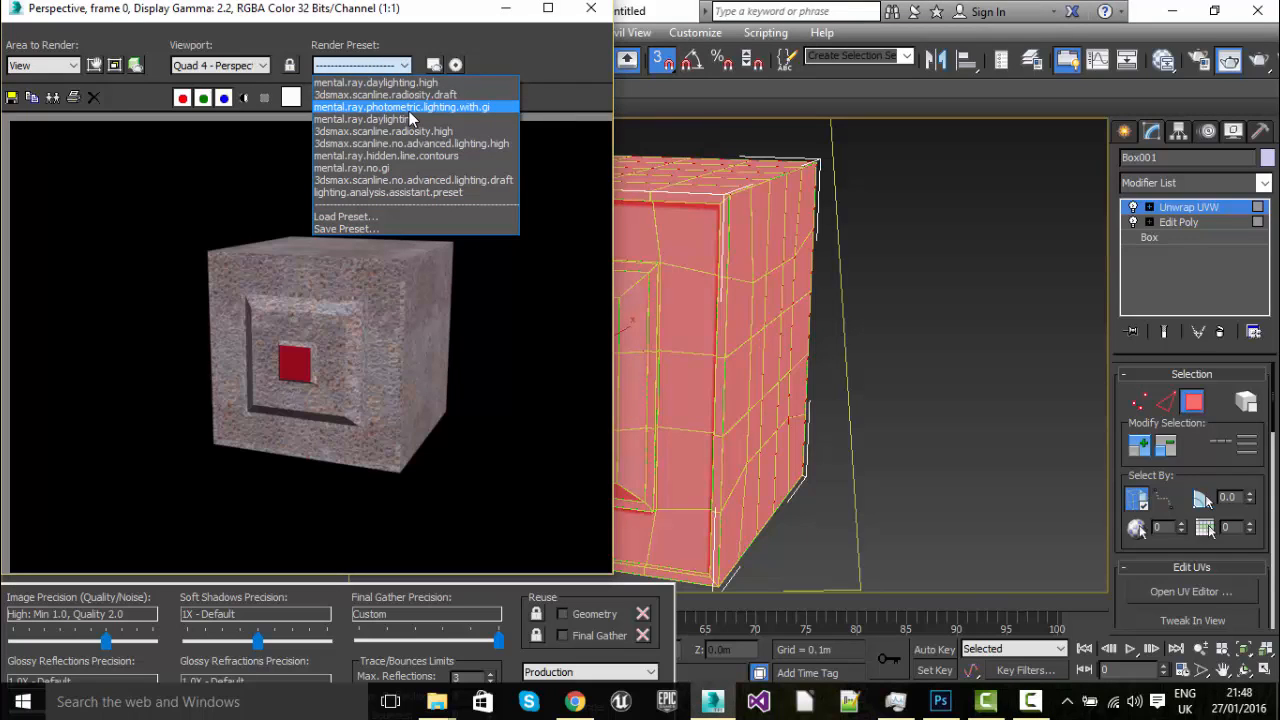
pyautogui.click(409, 120)
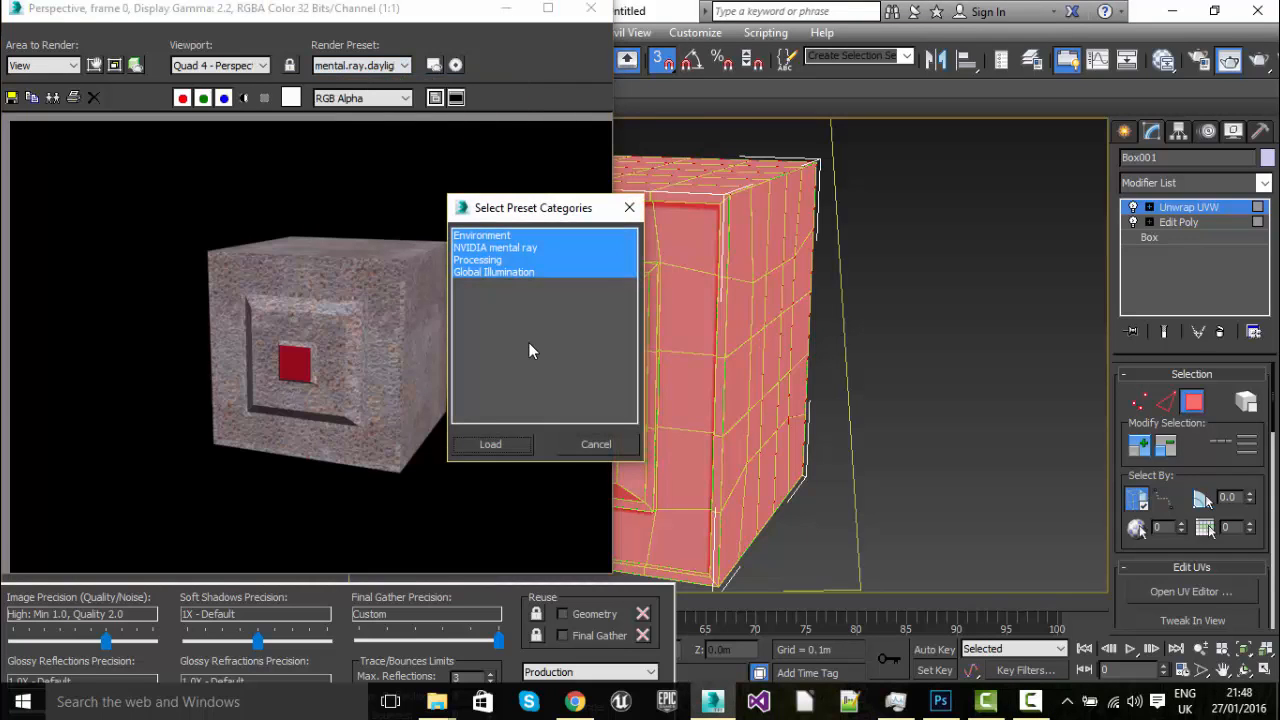
pyautogui.click(490, 444)
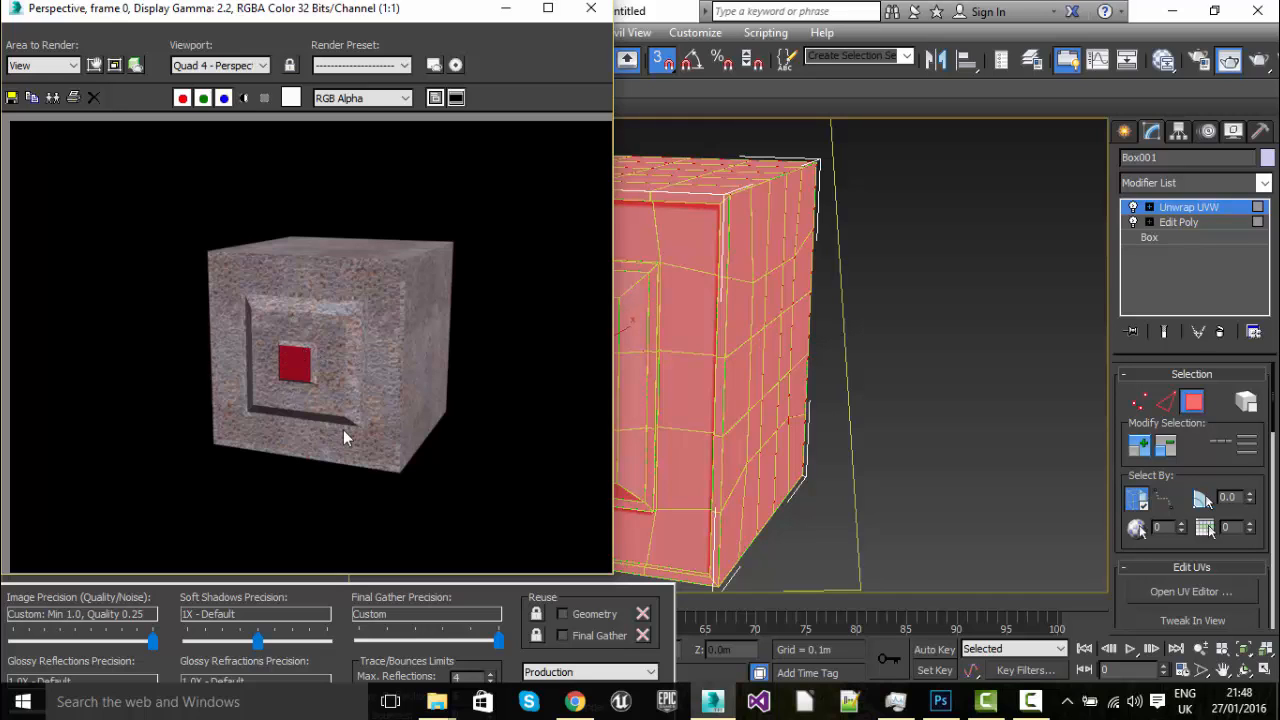
pyautogui.scroll(1, 378, 367)
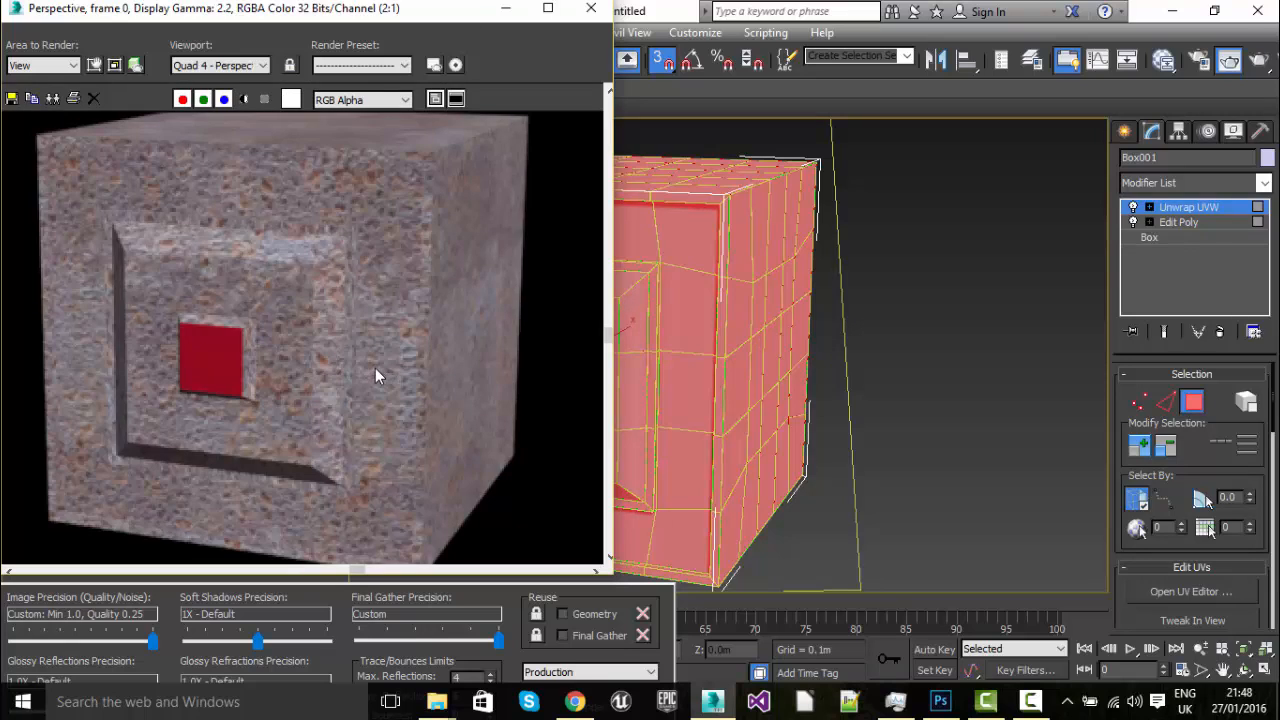